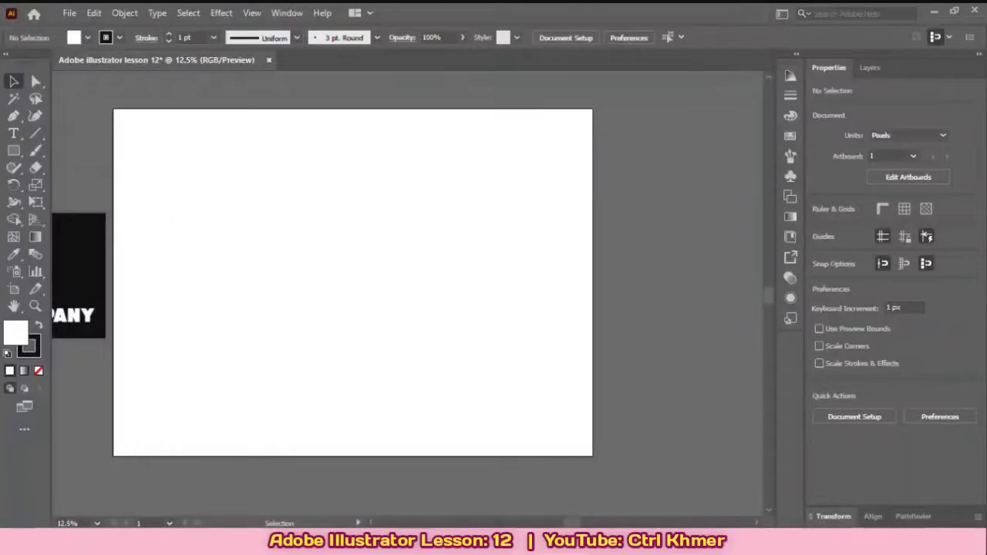
Draw a rectangle covering the whole artboard, about 3408 × 2481 px.
left_click_drag(173, 259, 267, 288)
key("m")
right_click(14, 150)
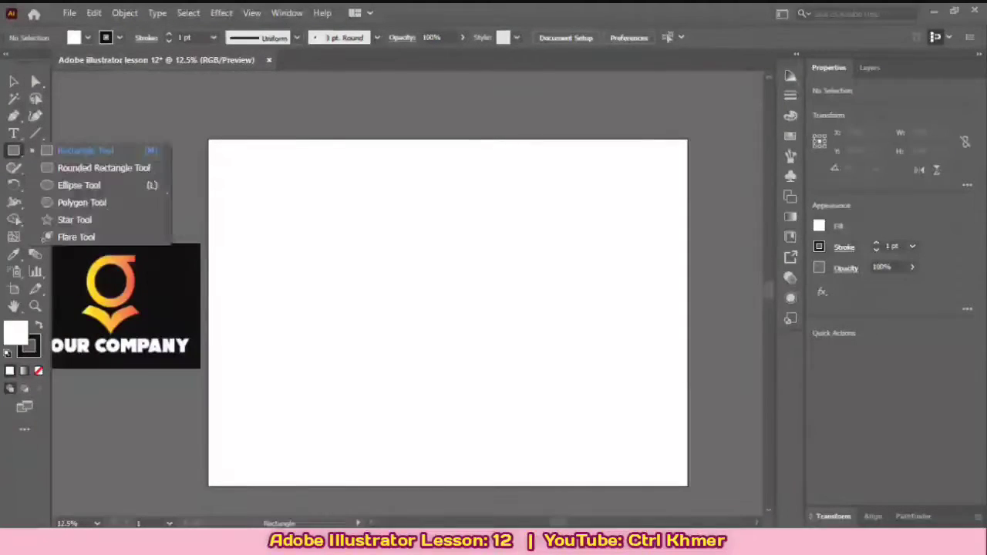
left_click(84, 150)
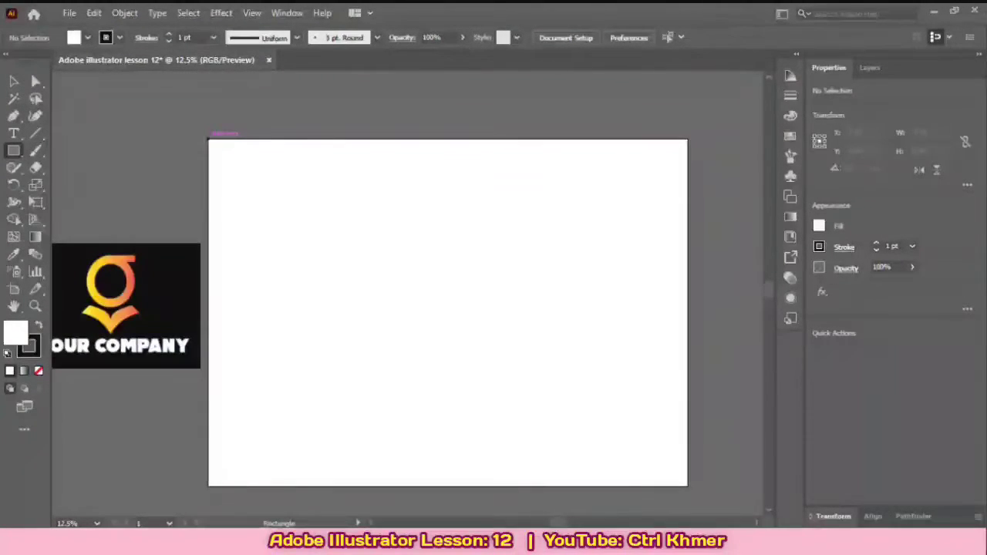
left_click_drag(209, 140, 688, 486)
key("v")
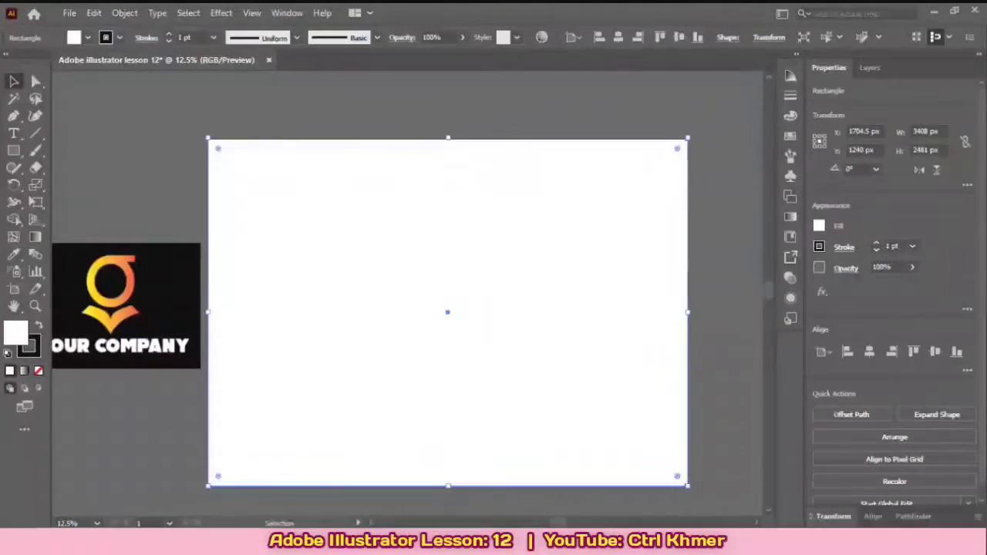
Fill the artboard-sized rectangle with black.
left_click(819, 226)
left_click(692, 277)
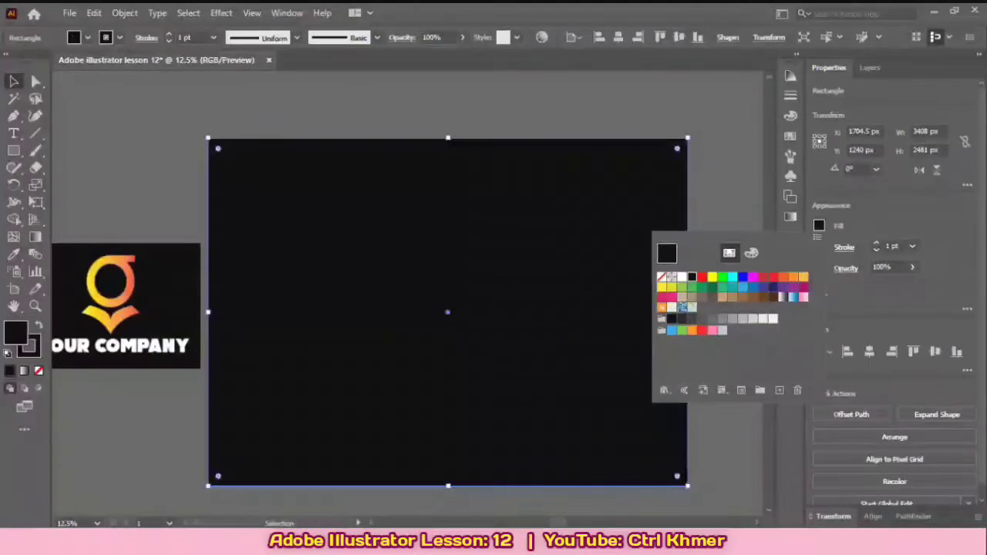
key("Escape")
Lock the black background rectangle so it cannot be selected.
left_click(725, 293)
left_click(555, 308)
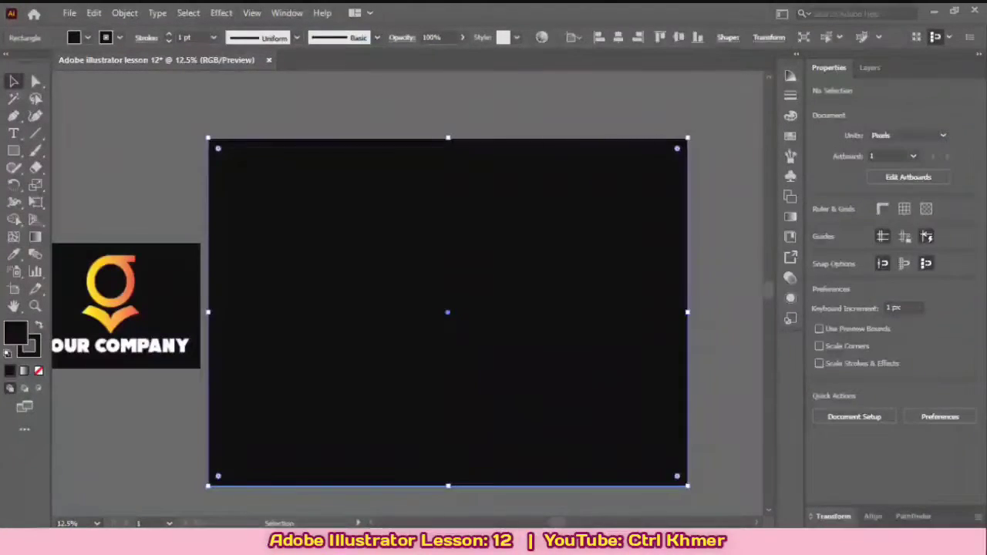
left_click(125, 13)
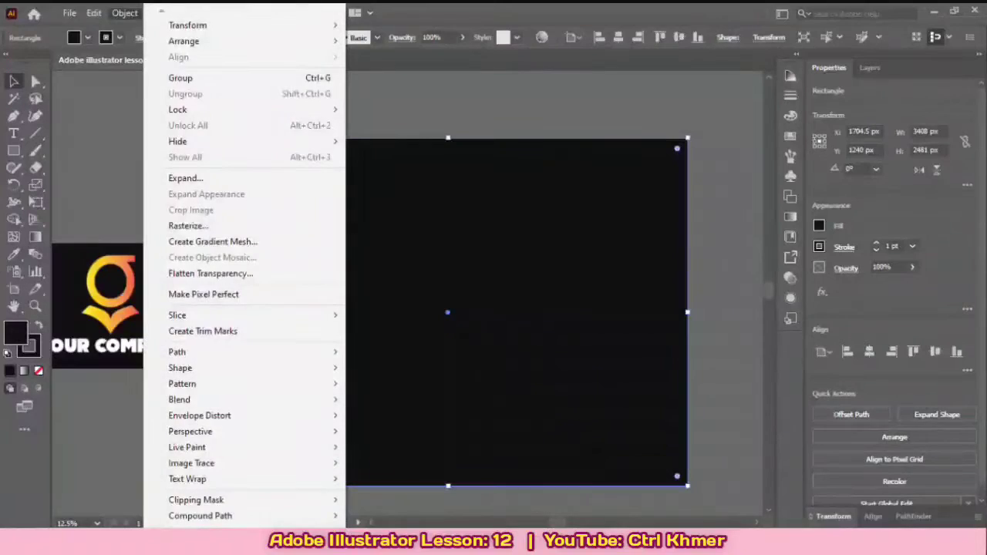
mouse_move(185, 110)
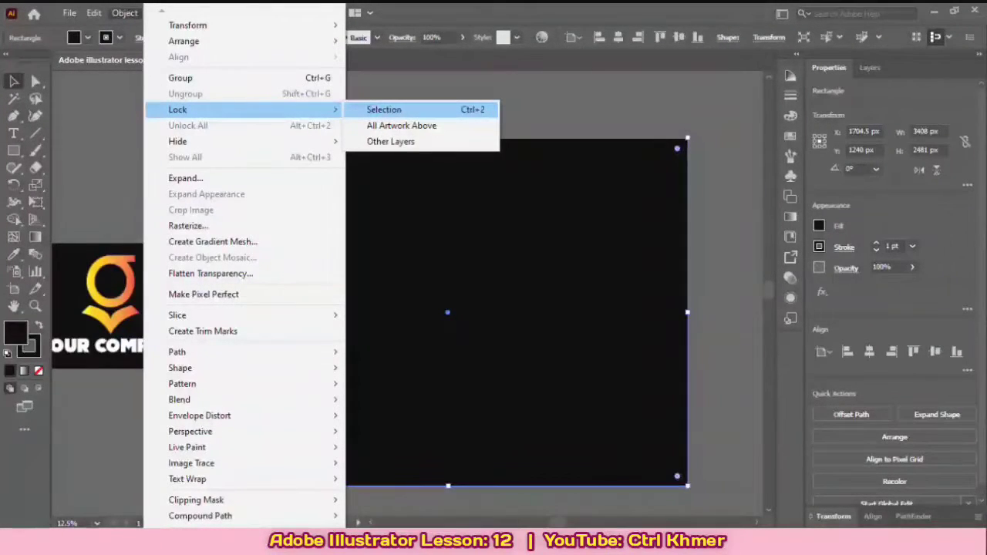
left_click(389, 109)
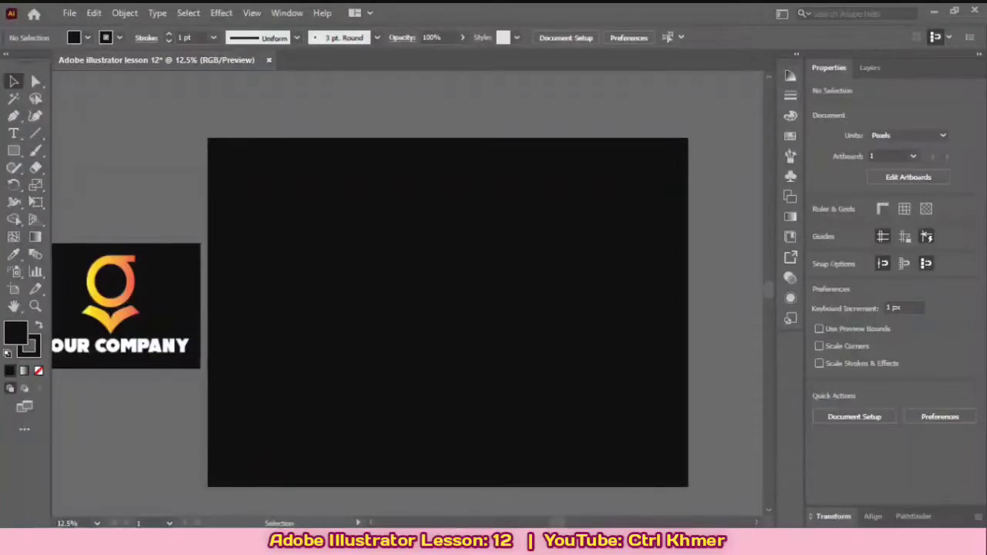
Get the Ellipse tool ready with no fill and a white stroke.
left_click_drag(432, 324, 443, 286)
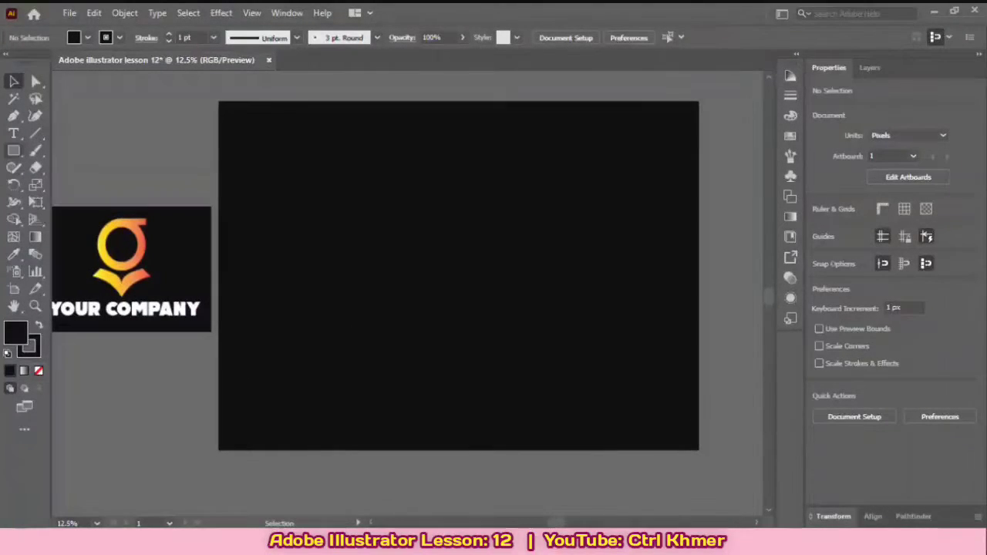
left_click(14, 151)
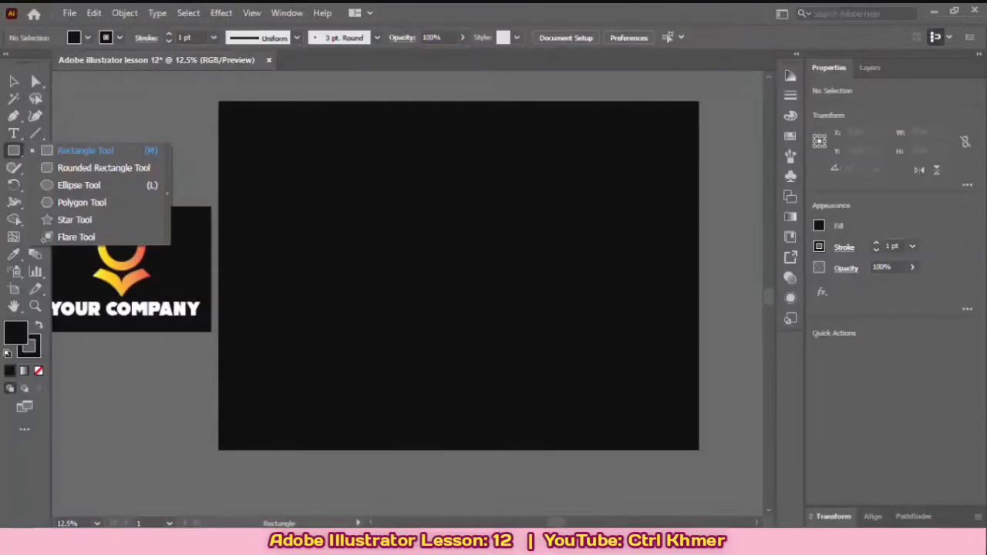
left_click(14, 150)
left_click(14, 150)
left_click(80, 185)
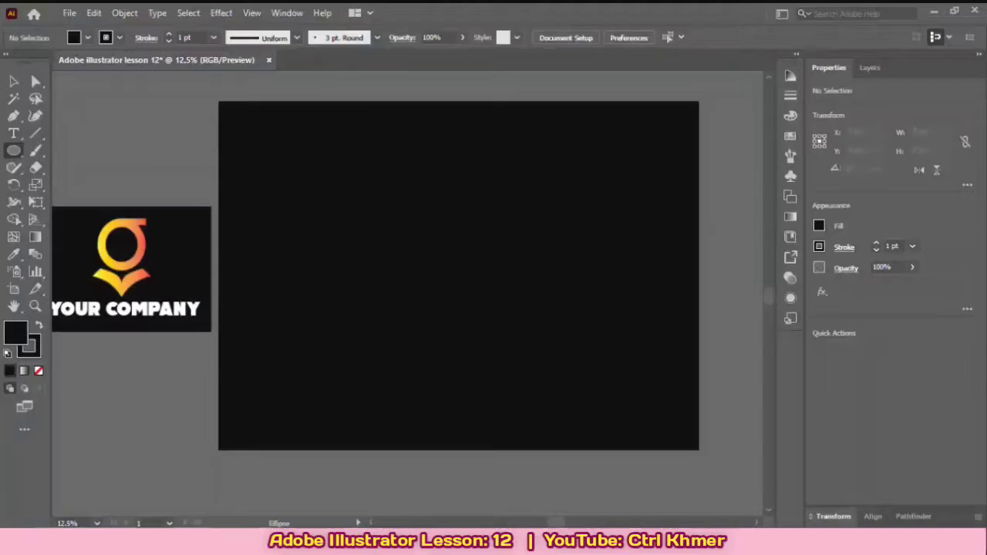
left_click(819, 226)
left_click(661, 277)
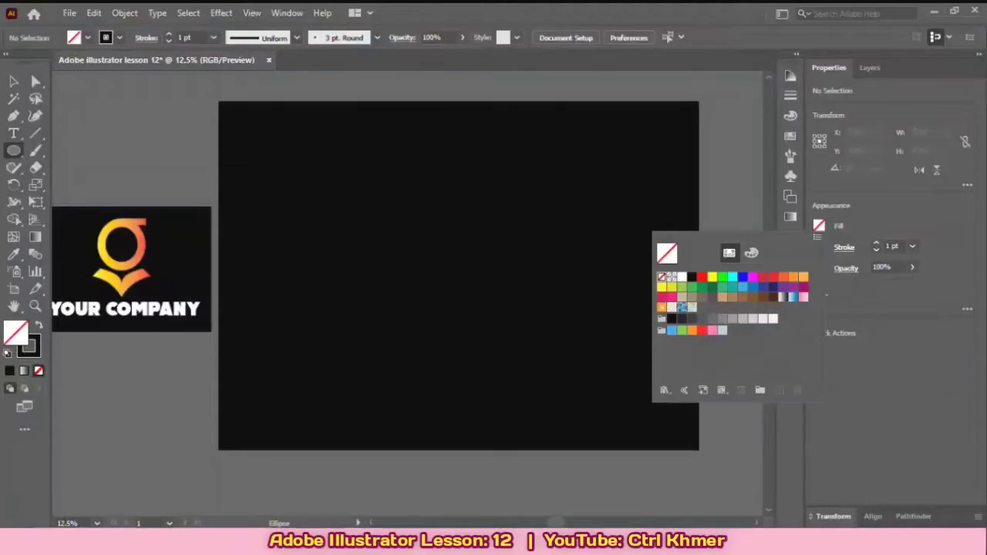
left_click(819, 226)
left_click(819, 246)
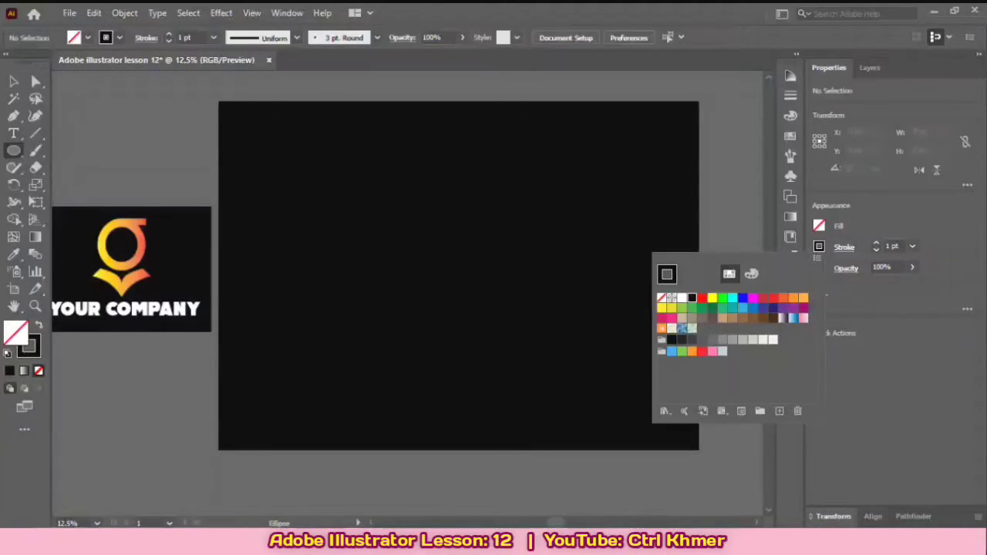
left_click(681, 298)
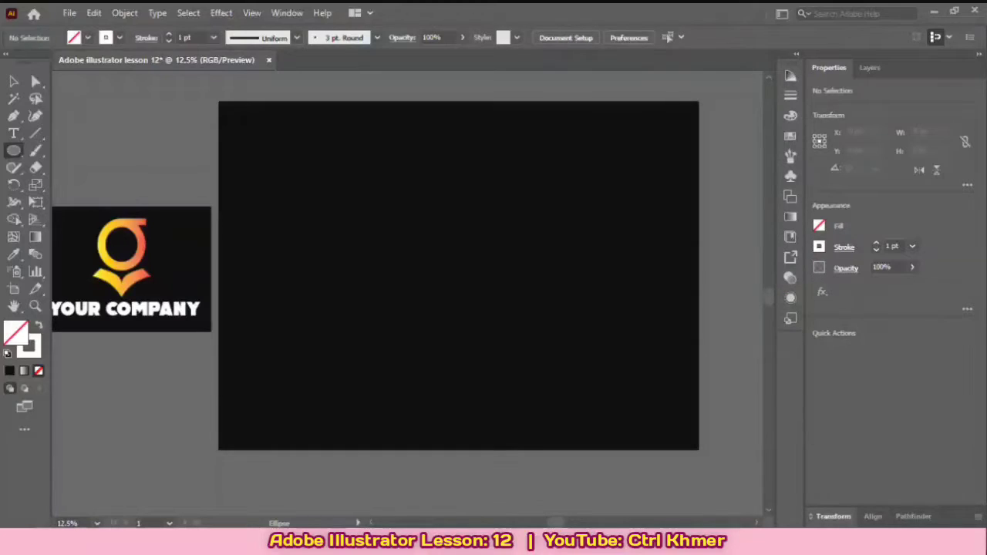
Draw a circle with a 20 pt stroke, about 876 × 877 px, near the middle of the black background.
left_click(912, 246)
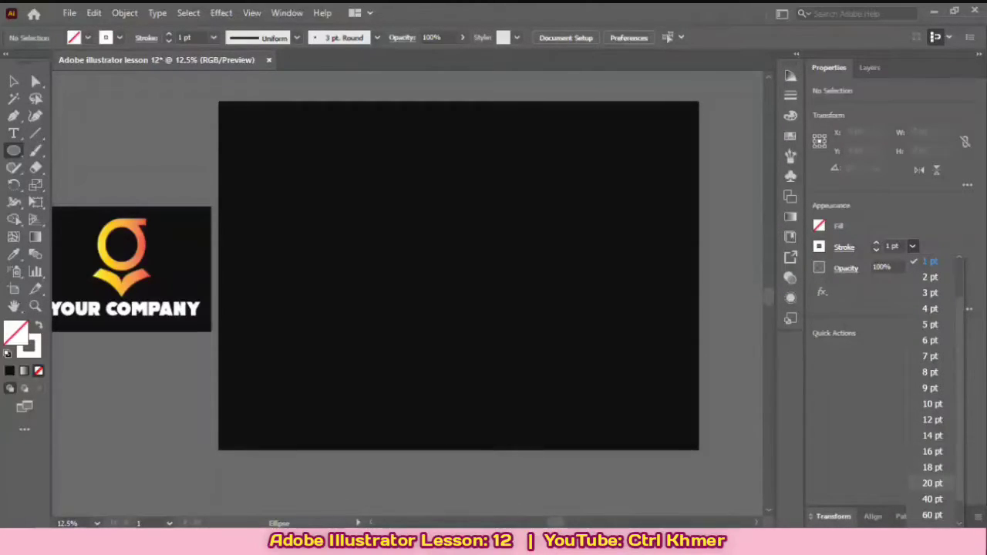
left_click(933, 483)
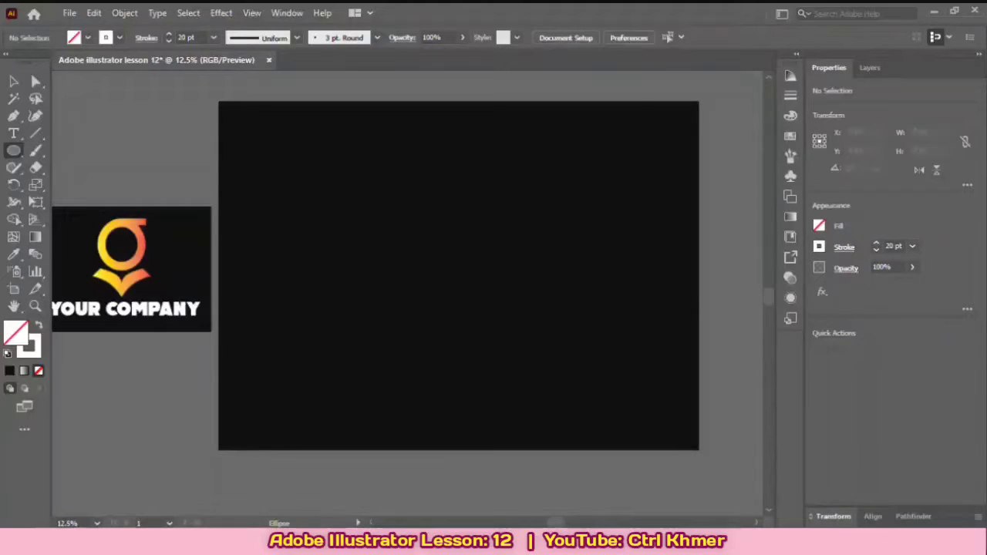
left_click_drag(402, 195, 529, 319)
Increase the circle's stroke weight to 96 pt and deselect it.
left_click(893, 246)
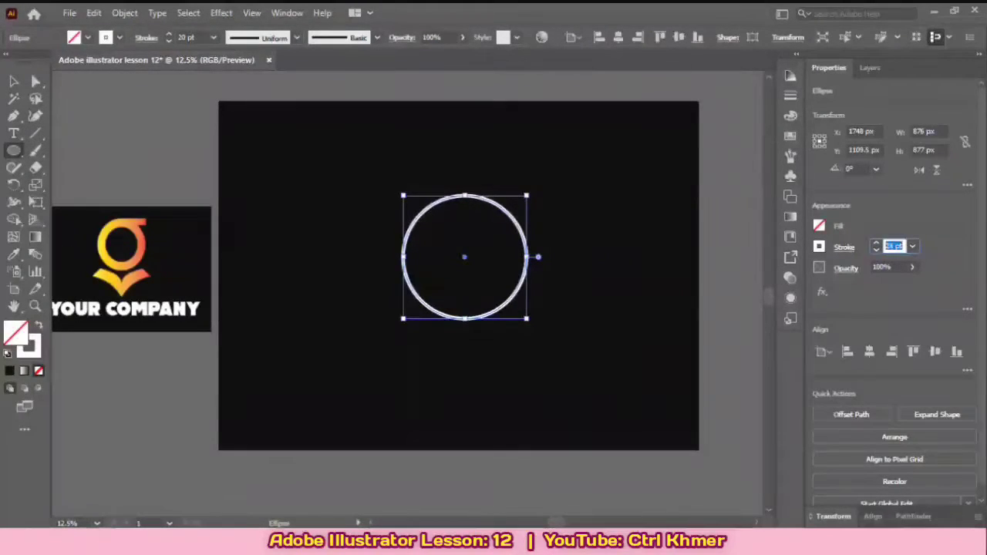
key("Up")
key("Up")
key("Up")
key("Up")
key("Up")
key("Up")
key("Up")
key("Up")
key("Up")
key("Up")
key("Up")
key("Up")
key("Up")
key("Up")
key("Up")
key("Up")
key("Up")
key("Up")
key("Up")
key("Up")
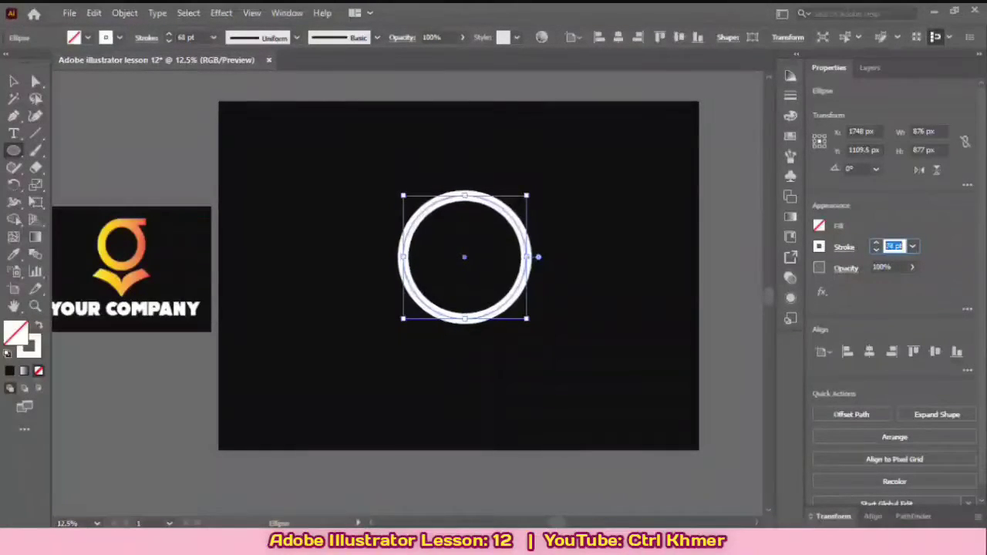
key("Up")
key("Up")
key("Up")
key("Up")
key("Up")
key("Up")
key("Up")
key("Up")
key("Up")
key("Up")
key("Up")
key("Up")
key("Up")
key("Up")
key("Up")
key("Up")
key("Up")
key("Up")
key("Up")
key("Up")
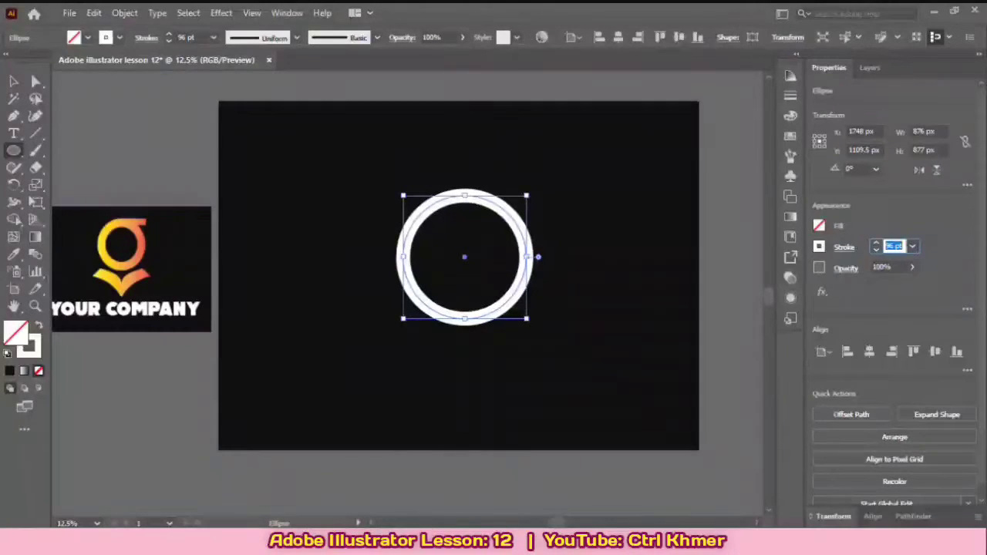
left_click(13, 81)
left_click(601, 255)
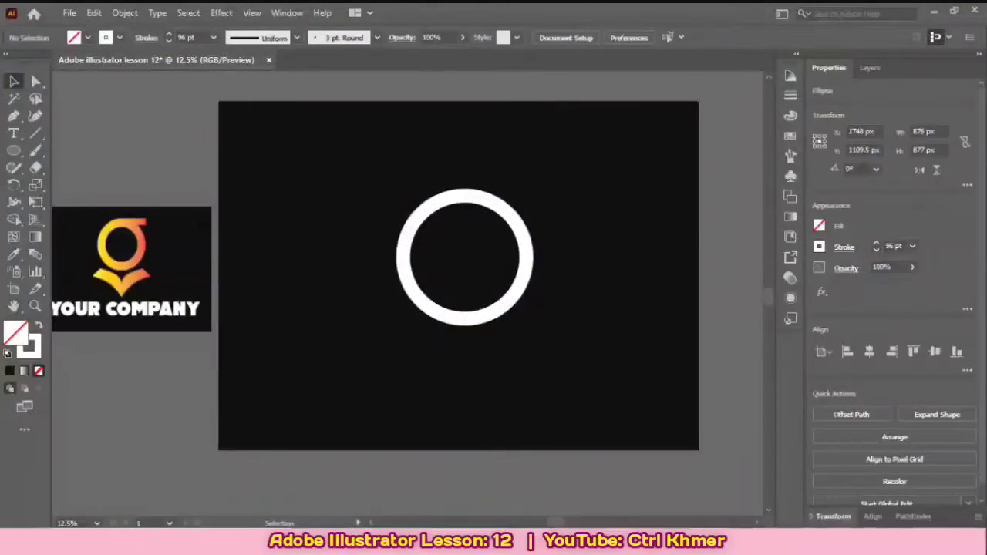
left_click(525, 273)
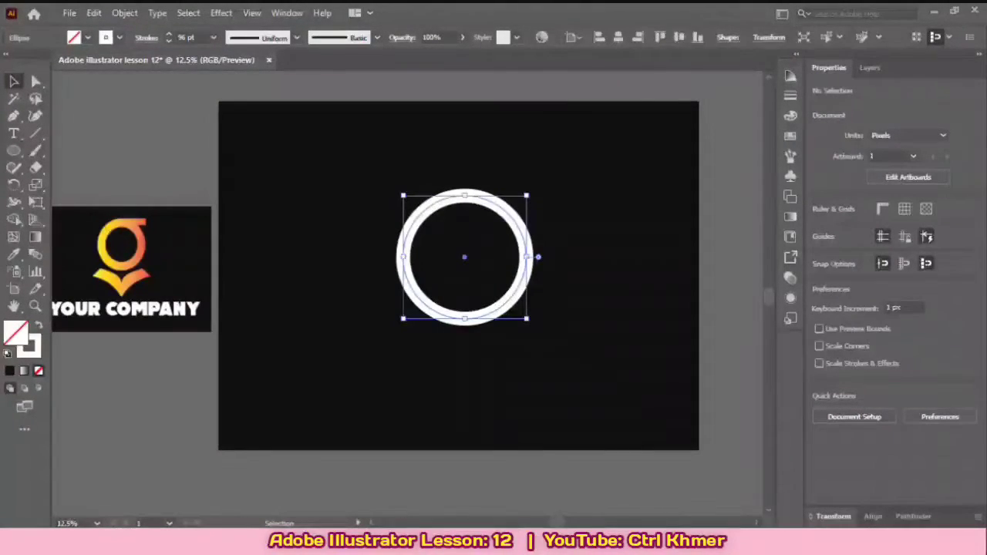
left_click(575, 324)
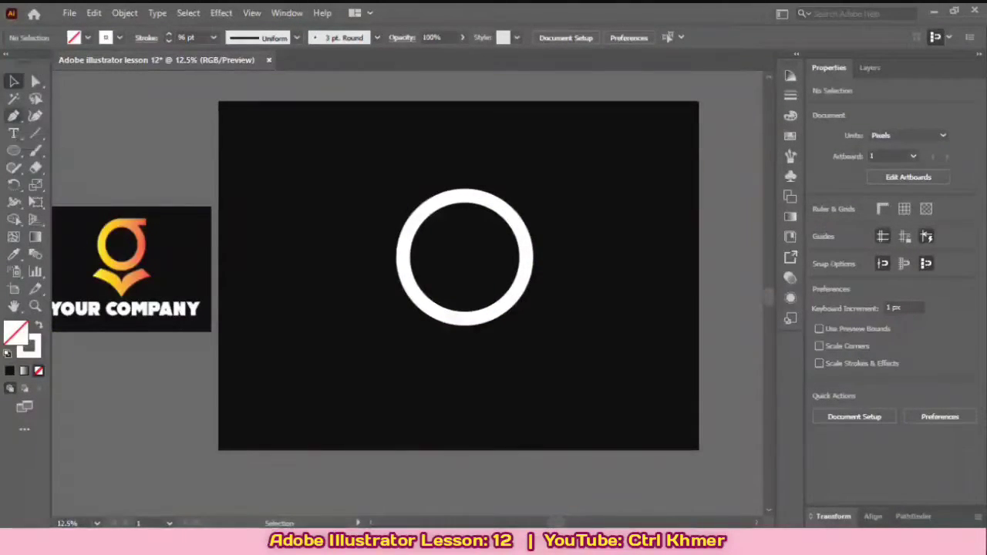
Draw a thin horizontal rectangle about 594 px wide above the ring, using the same white 96 pt stroke.
left_click(13, 115)
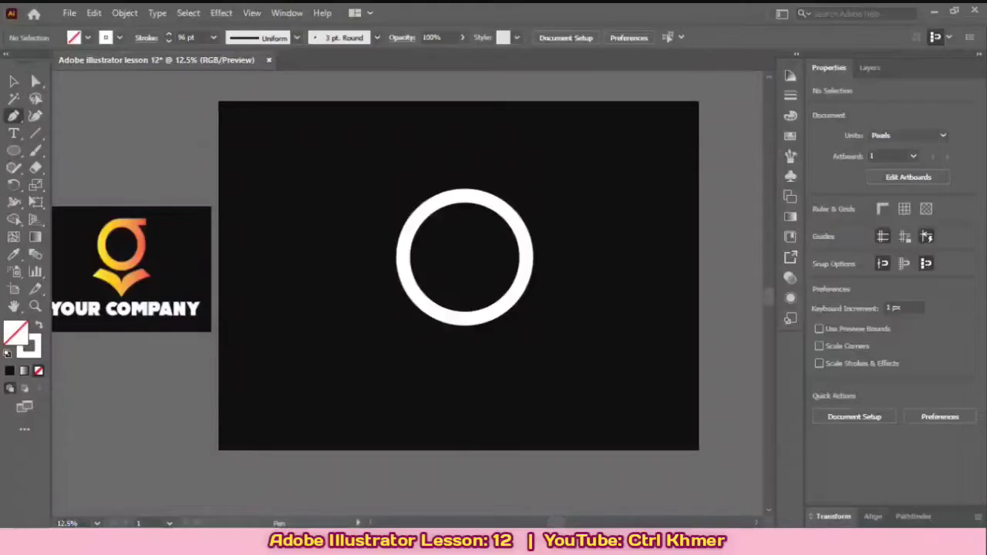
left_click_drag(13, 150, 69, 150)
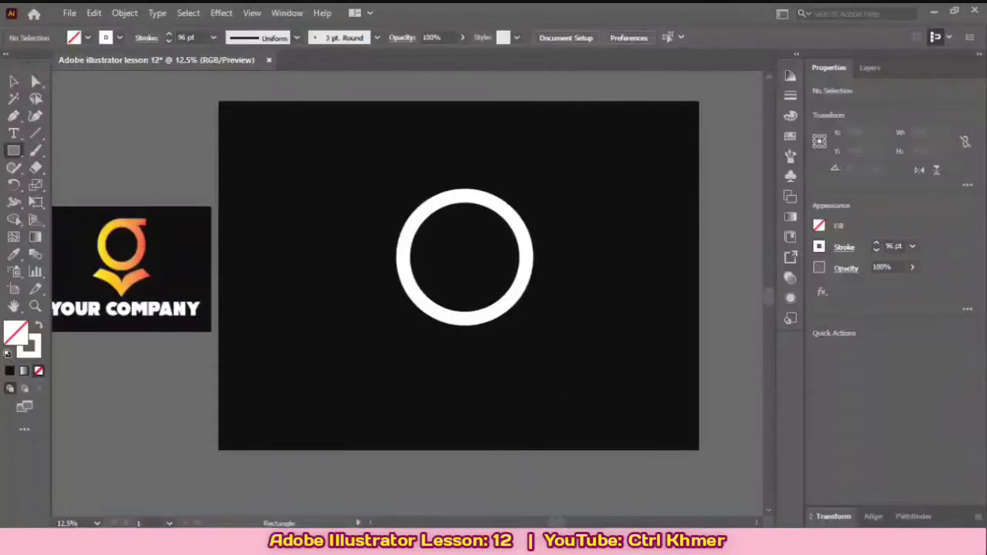
scroll(459, 223, "up", 2)
scroll(531, 151, "down", 1)
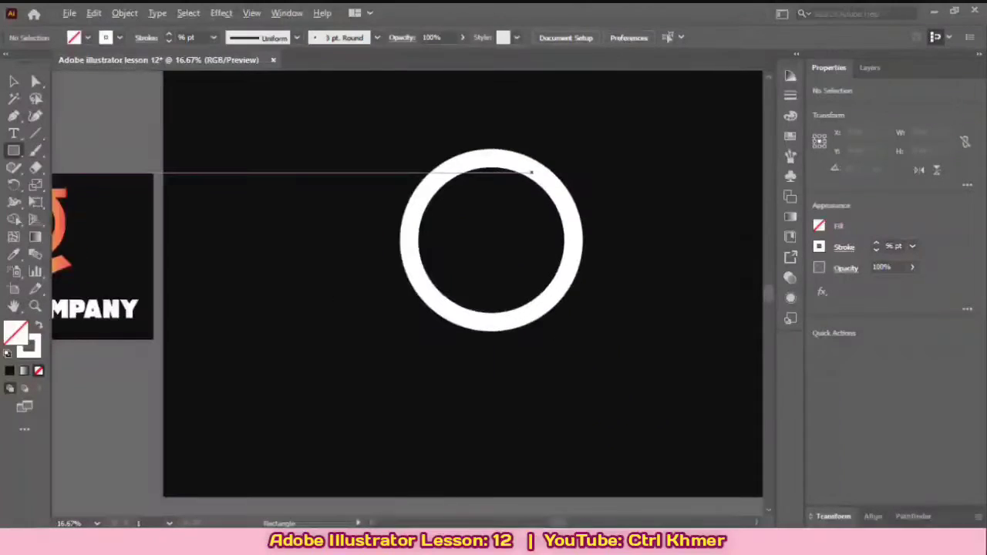
left_click_drag(531, 172, 516, 231)
left_click_drag(492, 157, 604, 160)
key("v")
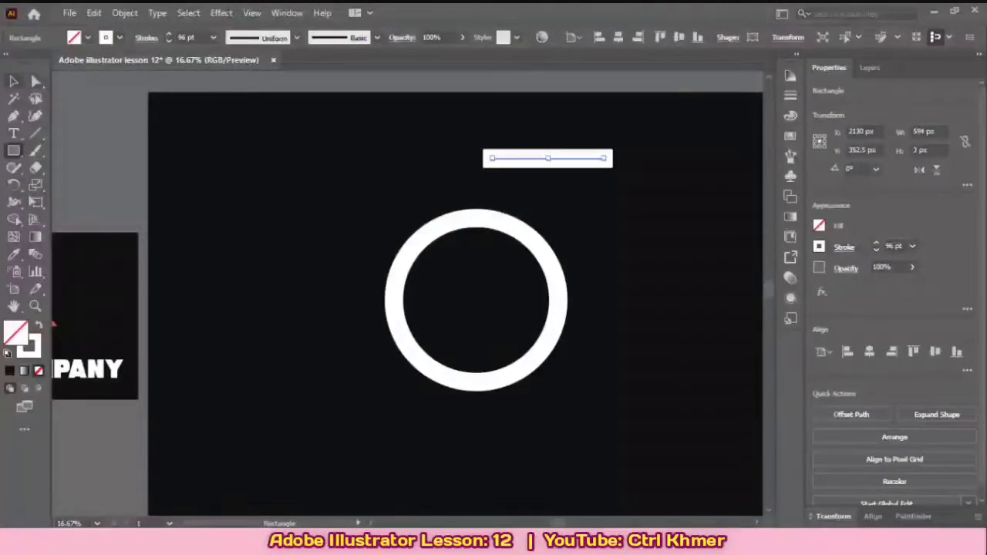
Move the white bar onto the top of the ring, matching the outer edges and starting at the ring's centre line.
left_click(588, 183)
left_click(587, 160)
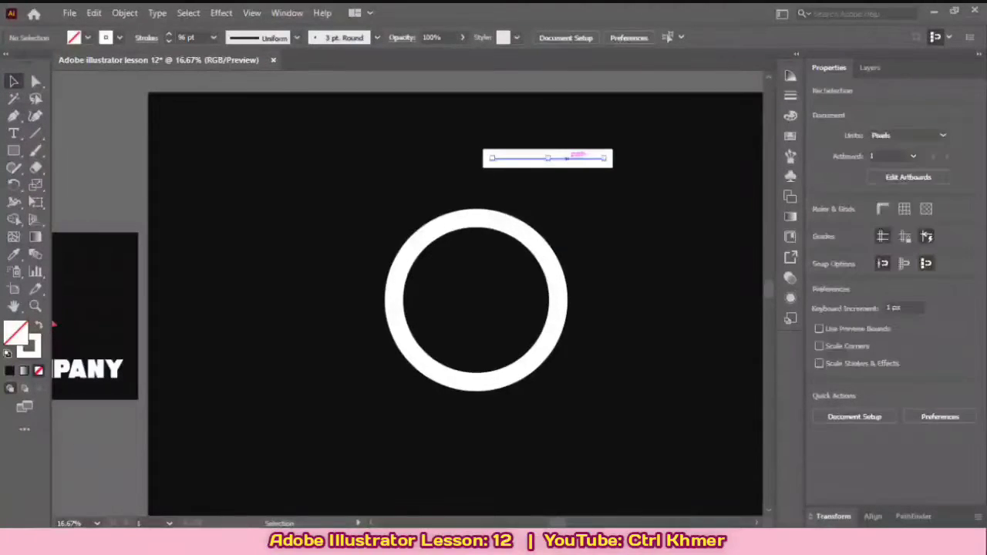
left_click_drag(588, 159, 558, 219)
key("ctrl+plus")
left_click(580, 256)
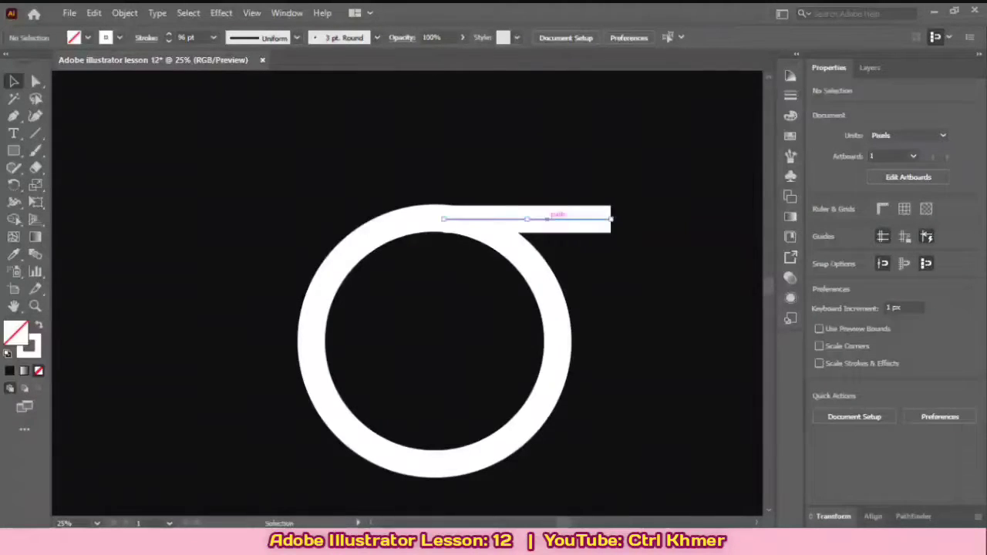
left_click(576, 258)
left_click(546, 220)
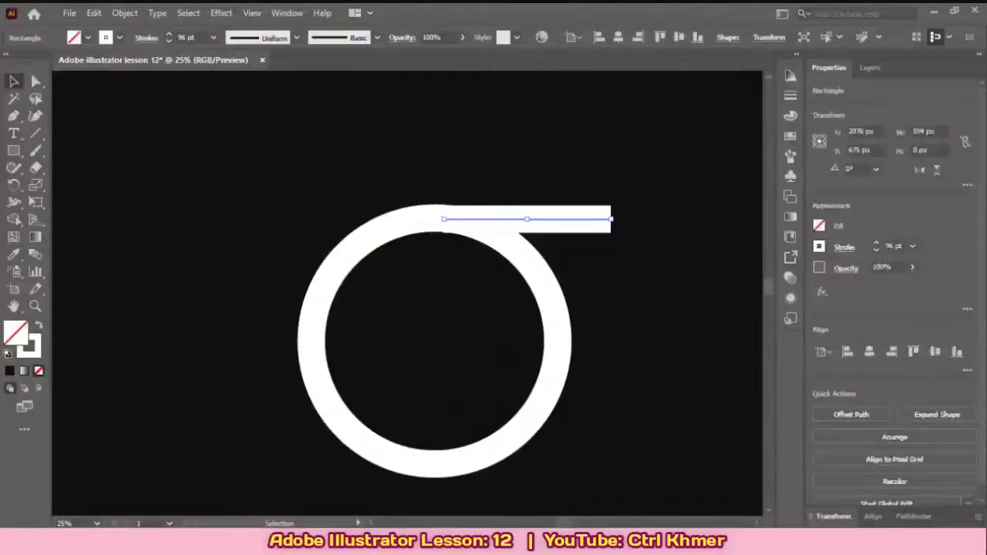
left_click_drag(542, 219, 532, 218)
left_click(575, 260)
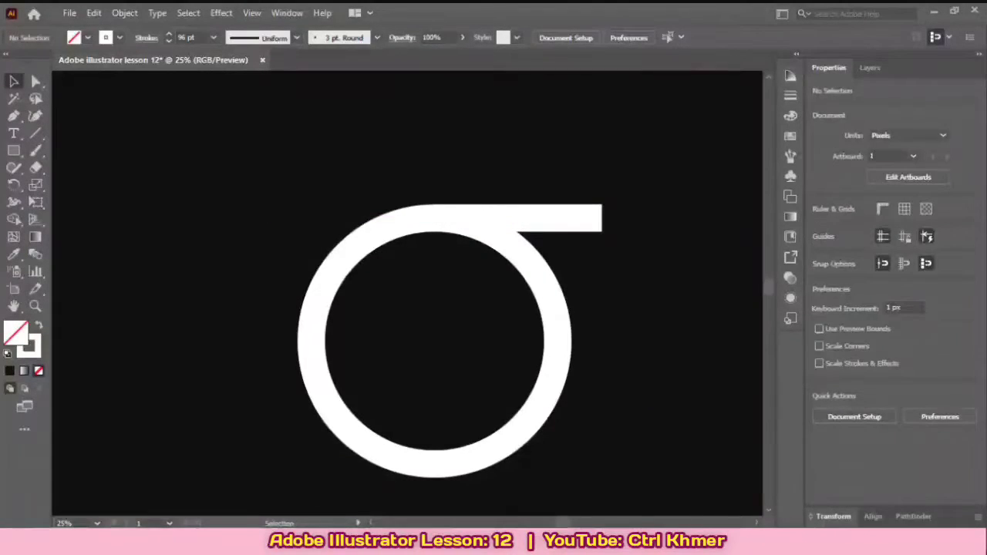
Shorten the bar from its right end to about level with the ring's right outer edge.
left_click(544, 219)
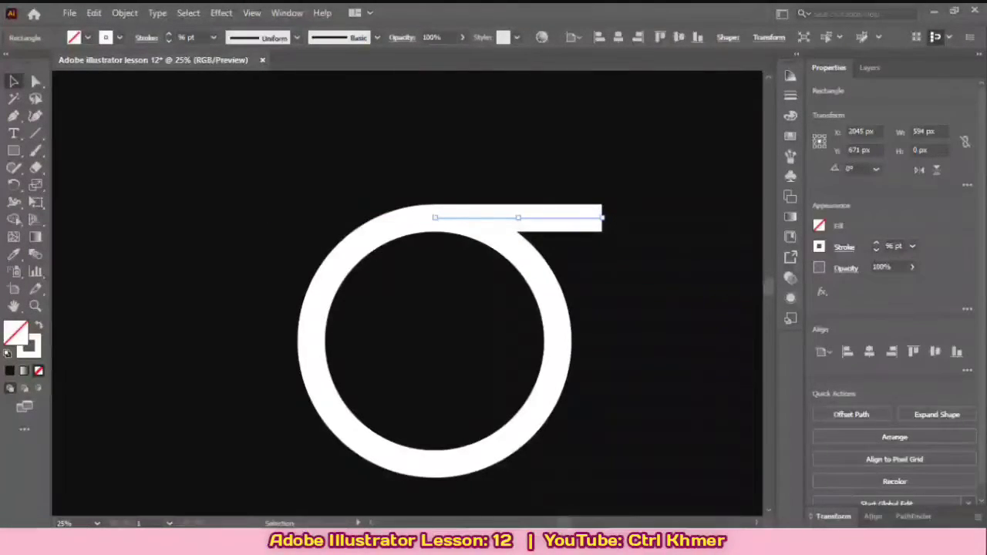
left_click_drag(603, 218, 570, 218)
left_click(568, 199)
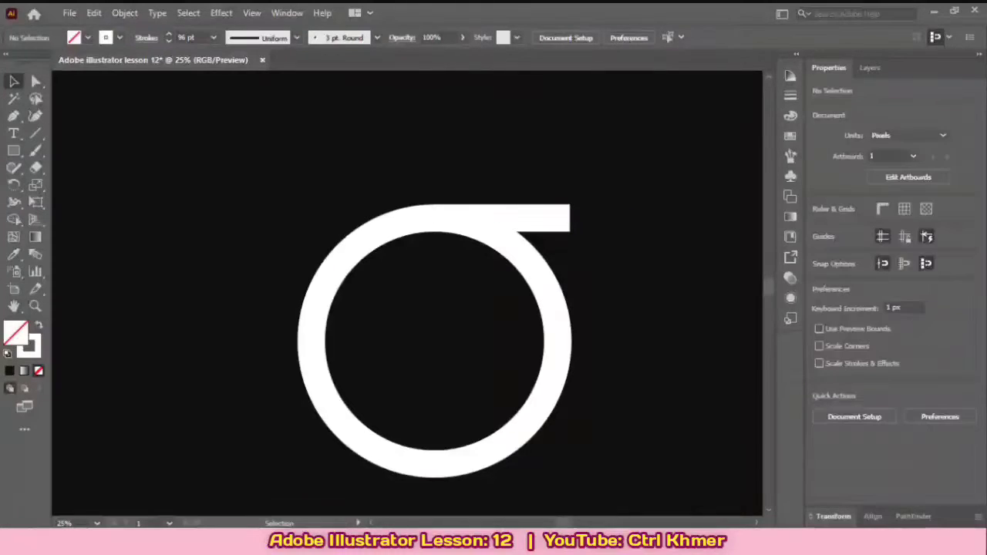
Enlarge the ring toward the upper right to about 897 × 897 px.
scroll(567, 203, "down", 2)
scroll(517, 204, "up", 1)
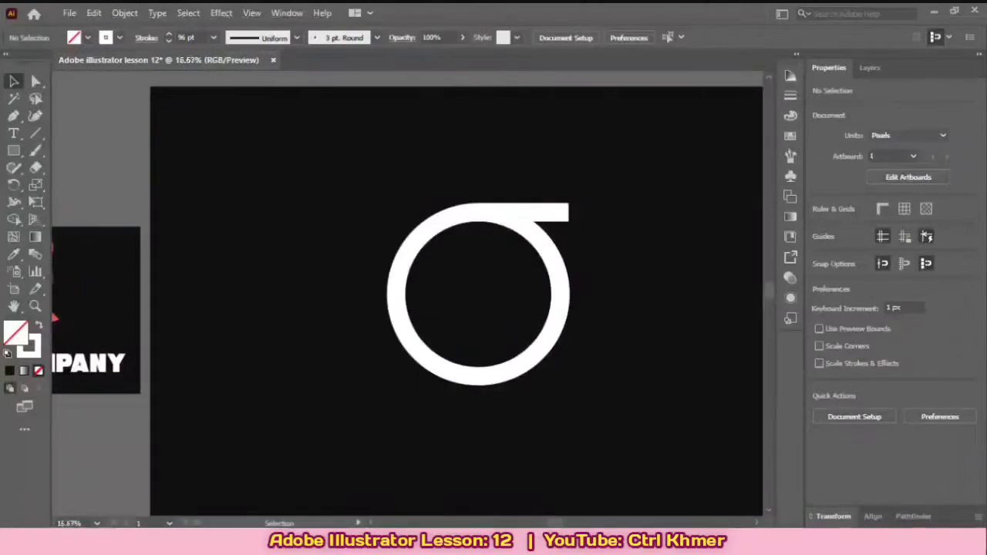
left_click(581, 292)
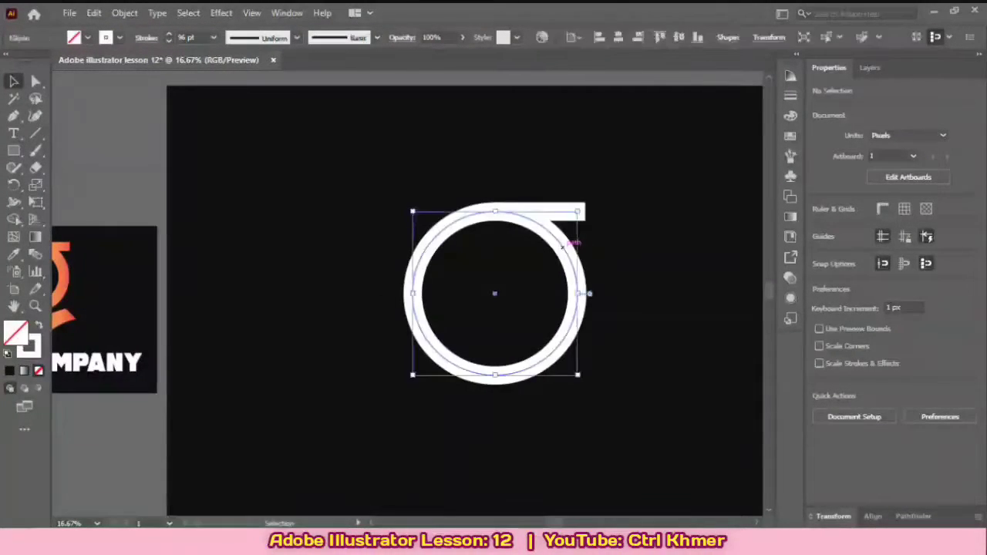
left_click(594, 292)
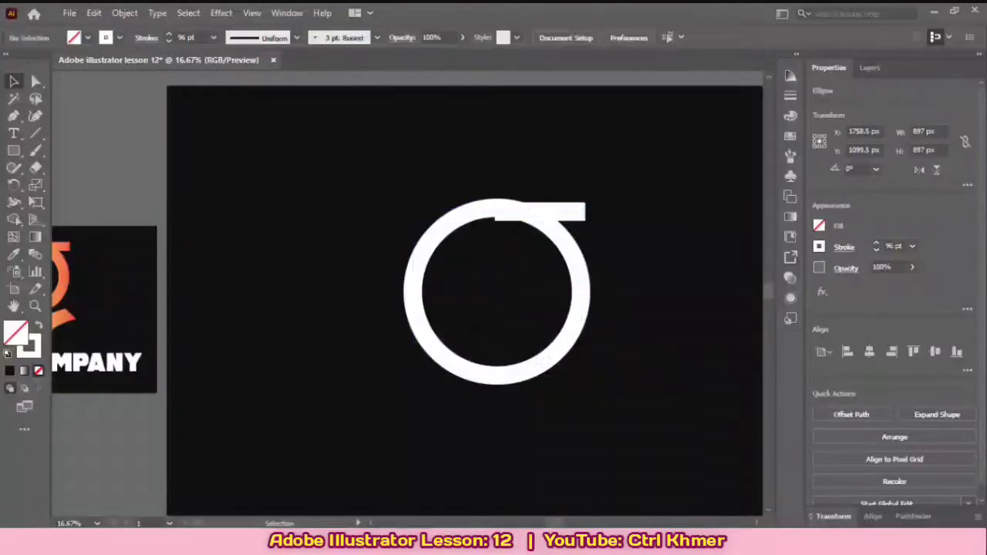
Increase the ring's stroke weight to 127 pt.
scroll(581, 275, "down", 1)
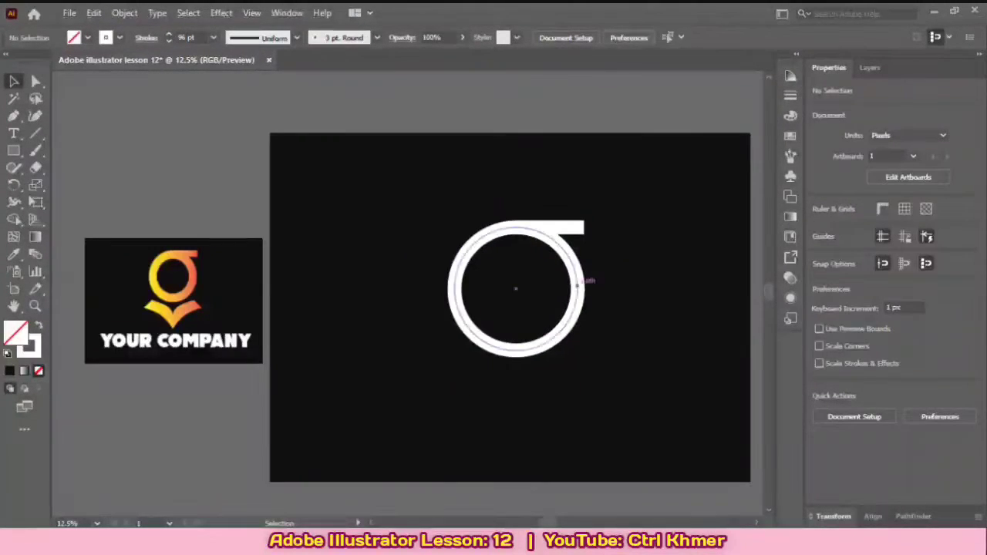
left_click(586, 284)
key("Up")
key("Up")
key("Up")
key("Up")
key("Up")
key("Up")
key("Up")
key("Up")
key("Up")
key("Up")
key("Up")
key("Up")
key("Up")
key("Up")
key("Up")
key("Up")
key("Up")
key("Up")
key("Up")
key("Up")
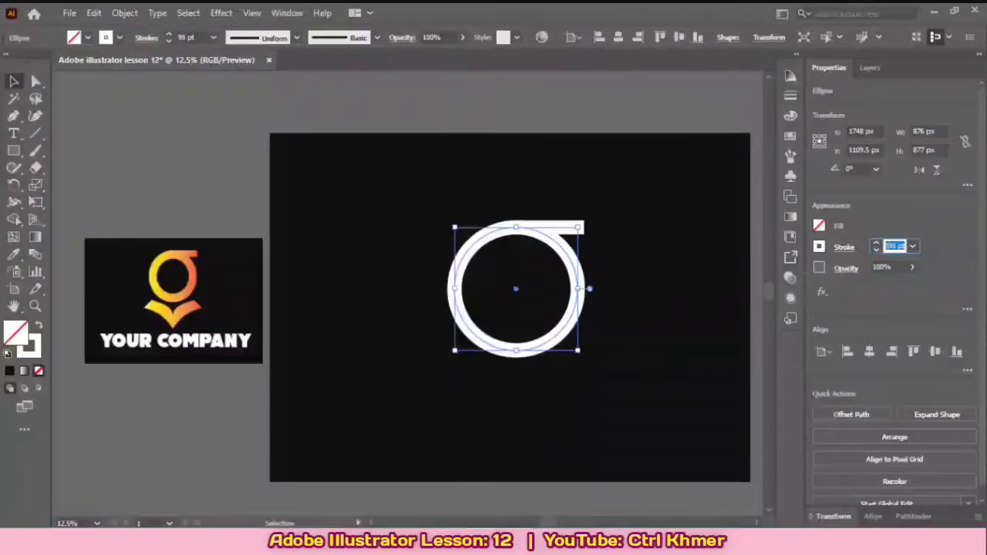
key("Up")
key("Up")
key("Up")
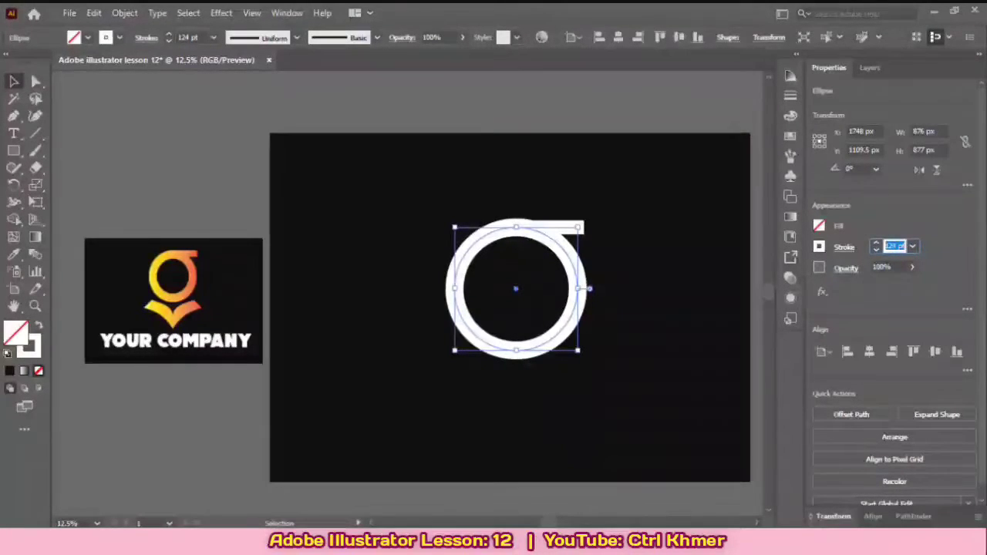
left_click(634, 255)
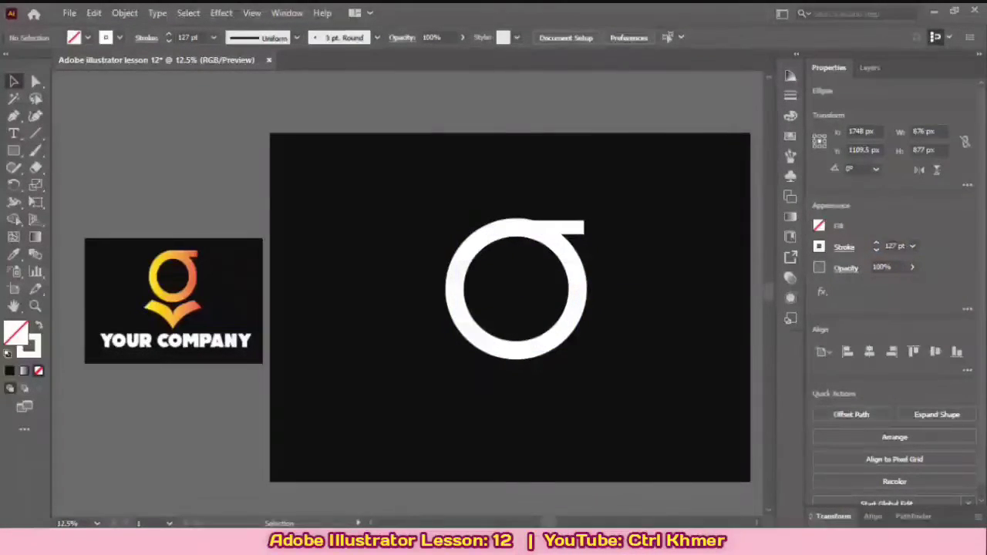
Set the top bar's stroke weight to 127 pt to match the ring.
left_click(571, 227)
left_click(893, 246)
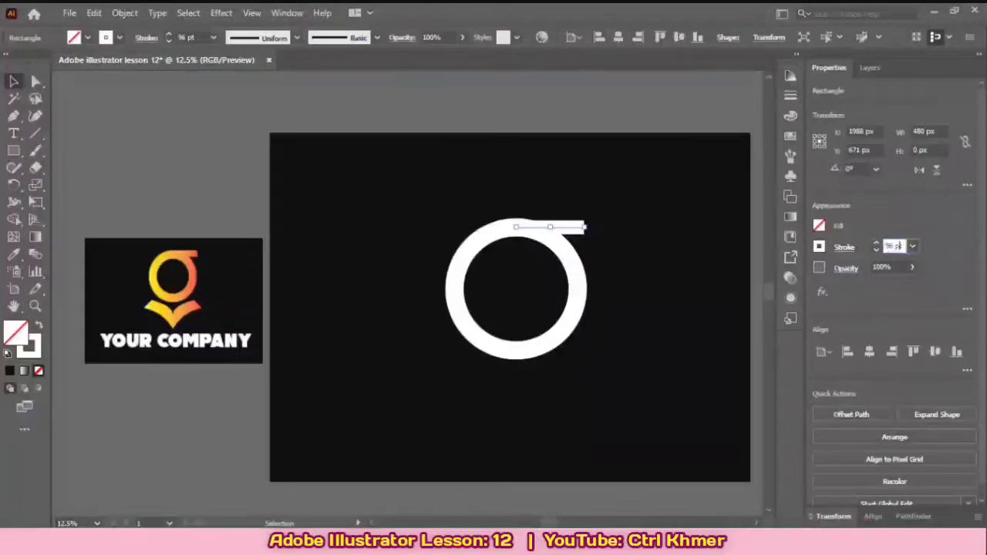
type("110")
key("Return")
key("Up")
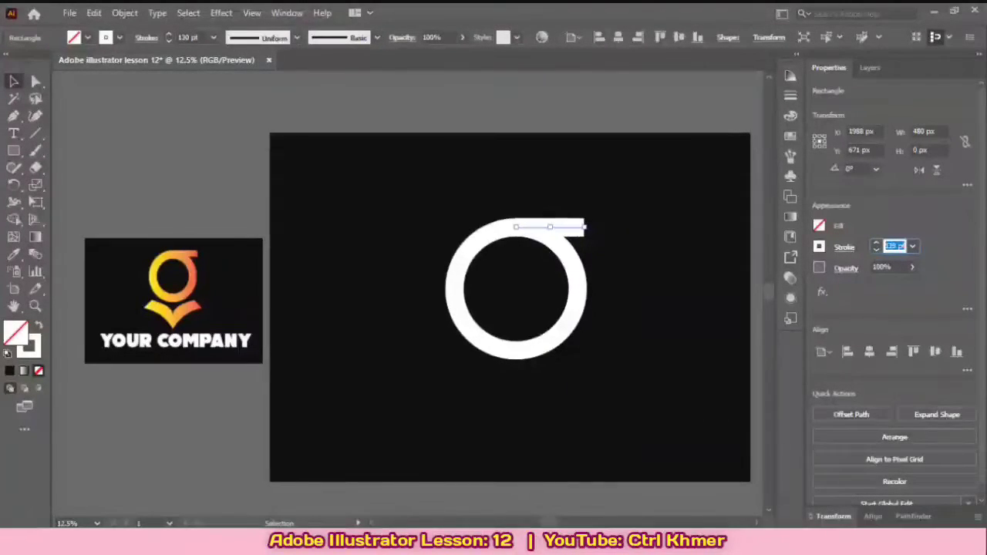
key("ctrl+shift+a")
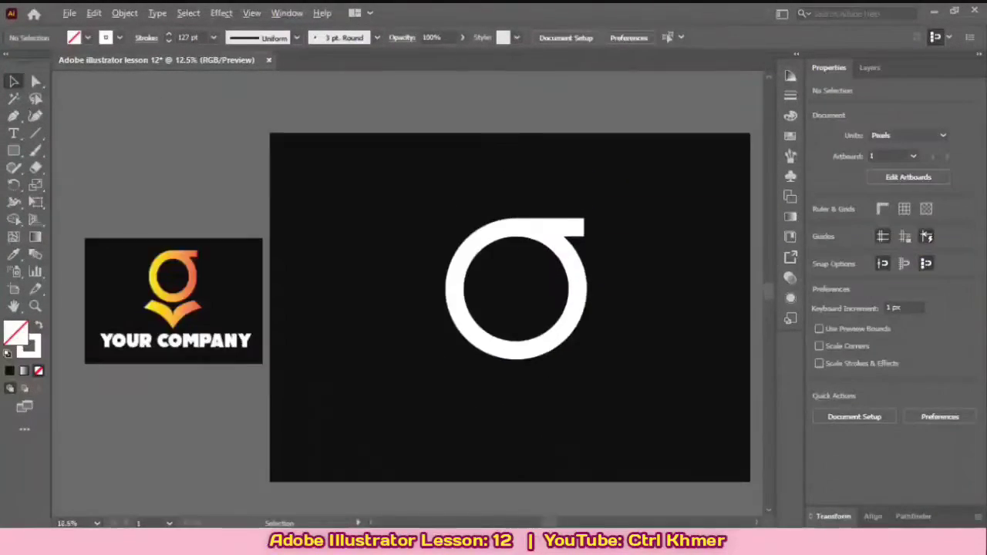
Activate the Pen tool for drawing in the empty area below the ring.
scroll(598, 235, "down", 1)
left_click_drag(598, 235, 564, 177)
scroll(597, 221, "up", 1)
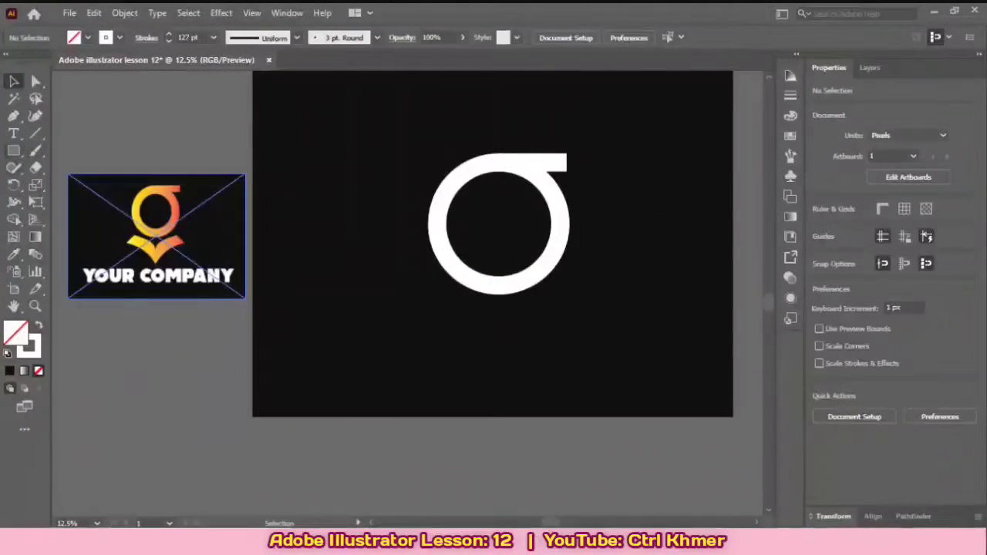
left_click(13, 114)
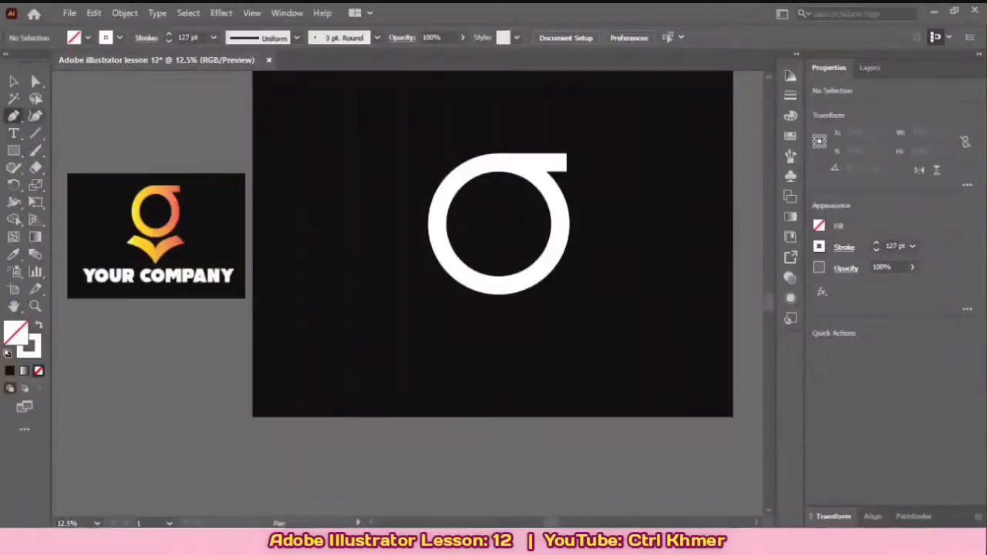
left_click(13, 115)
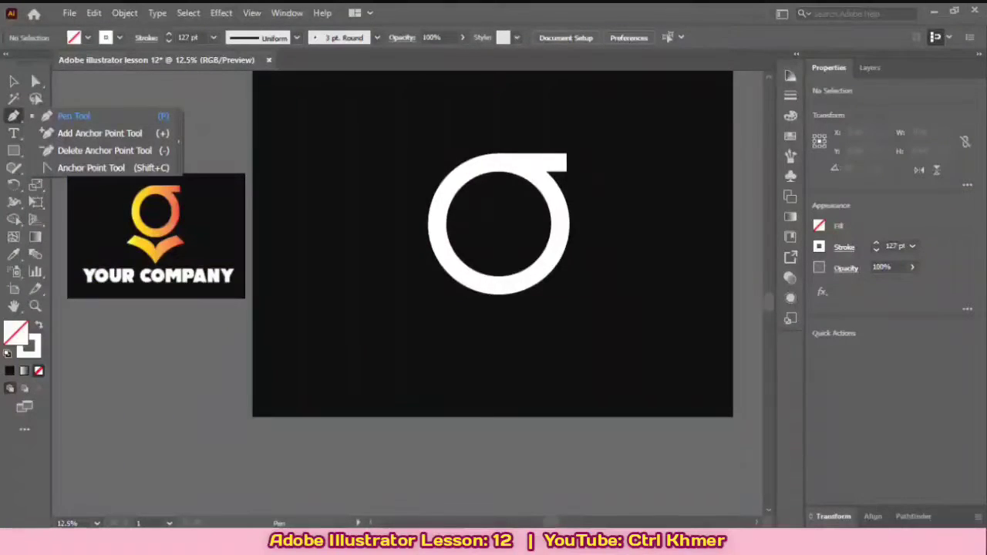
left_click(75, 116)
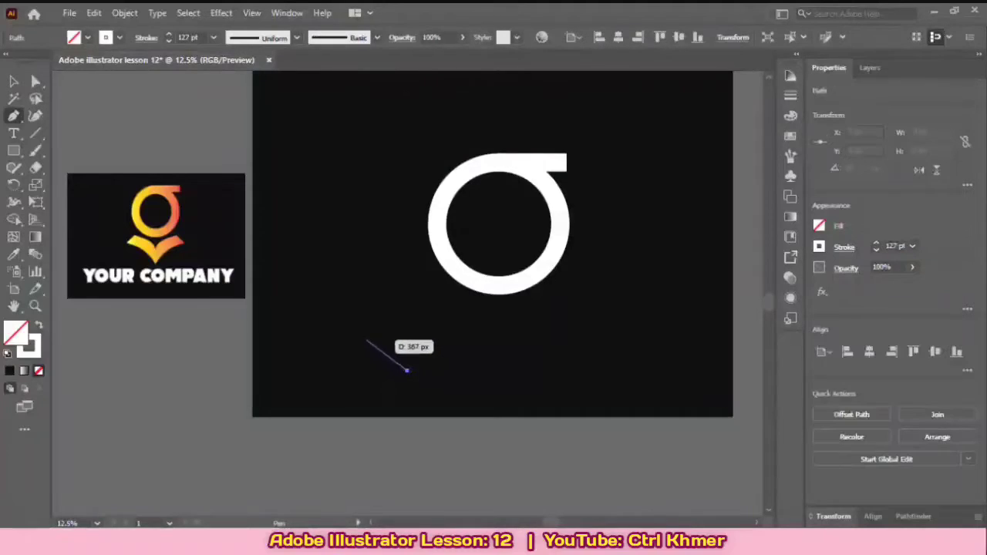
key("ctrl+z")
left_click(418, 387)
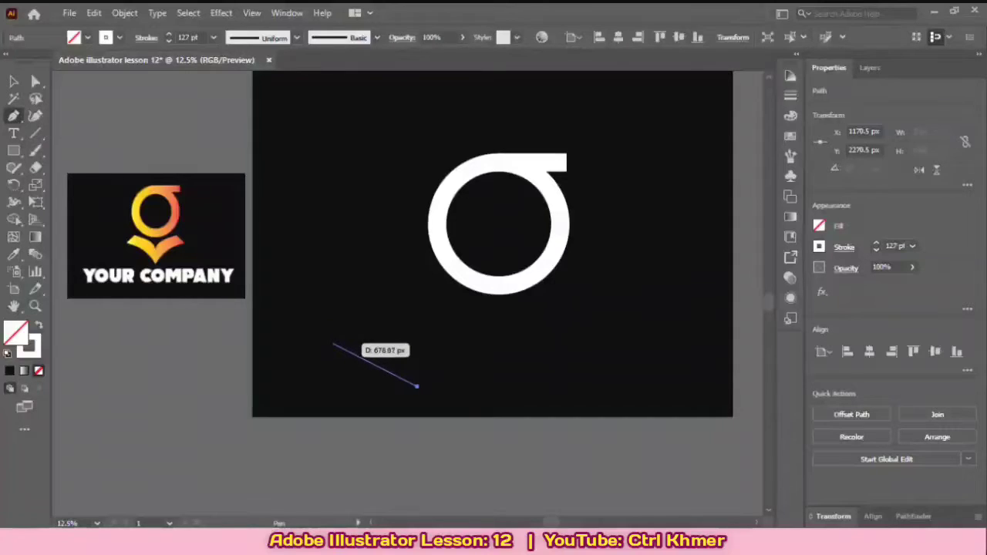
left_click(332, 344)
key("ctrl+z")
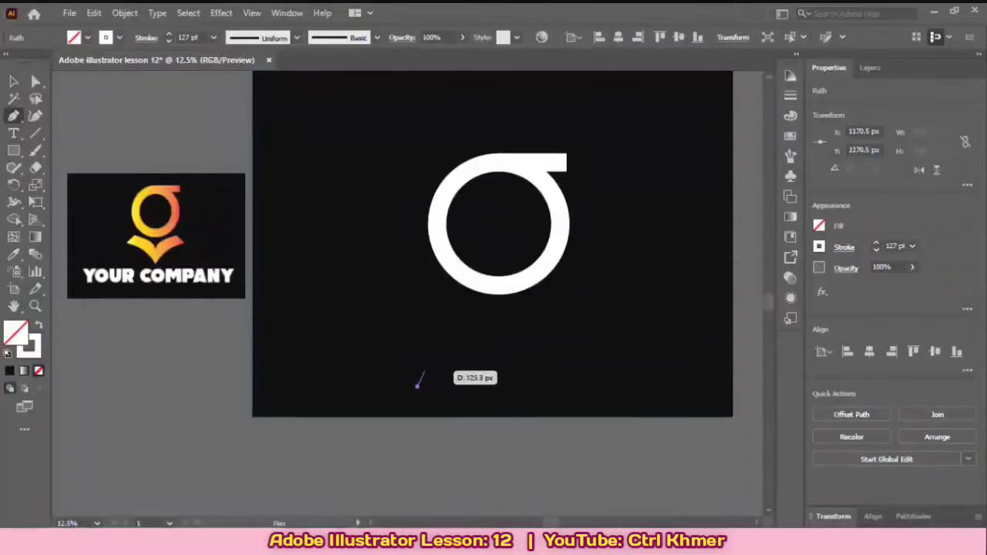
key("ctrl+z")
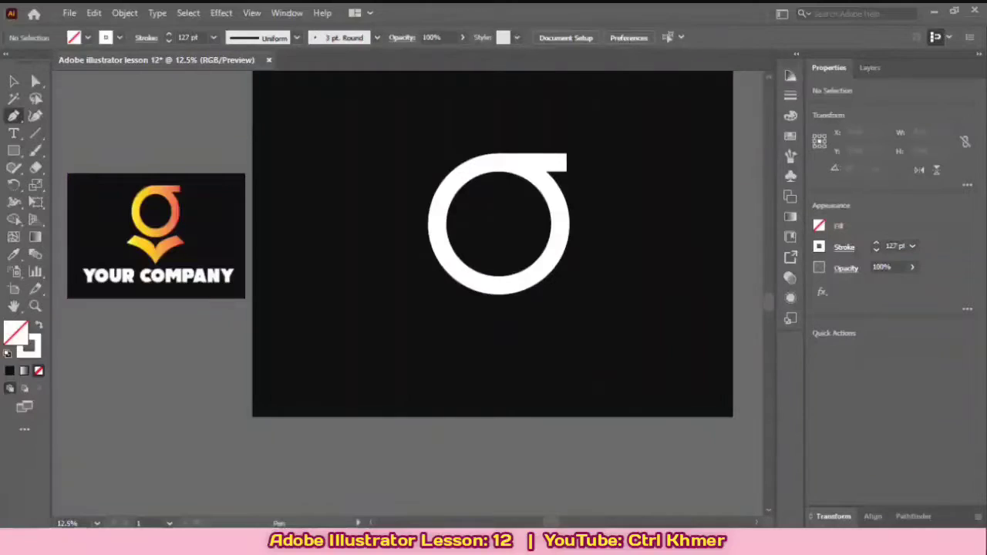
Set the Pen tool's drawing colours to a white fill with no stroke.
left_click(819, 226)
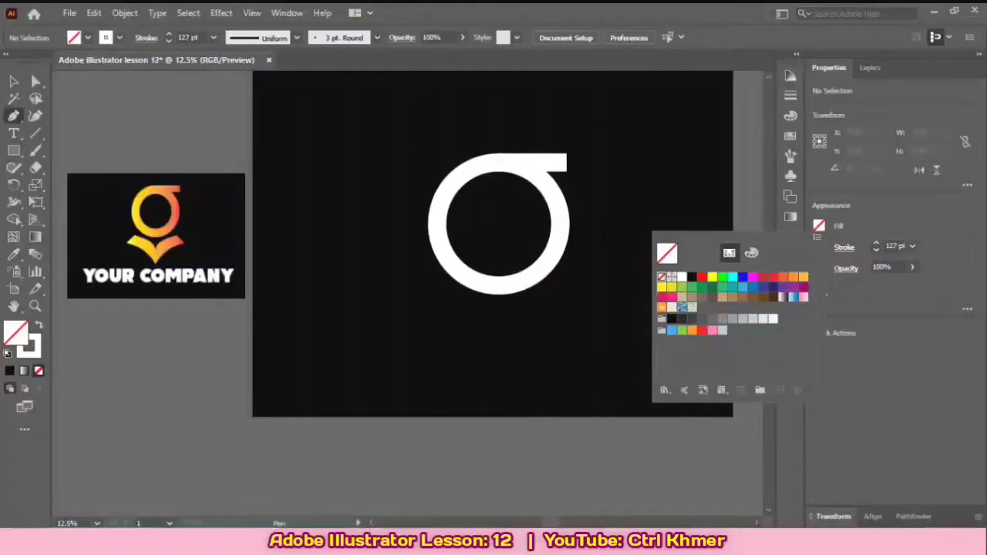
left_click(682, 277)
left_click(819, 247)
left_click(819, 247)
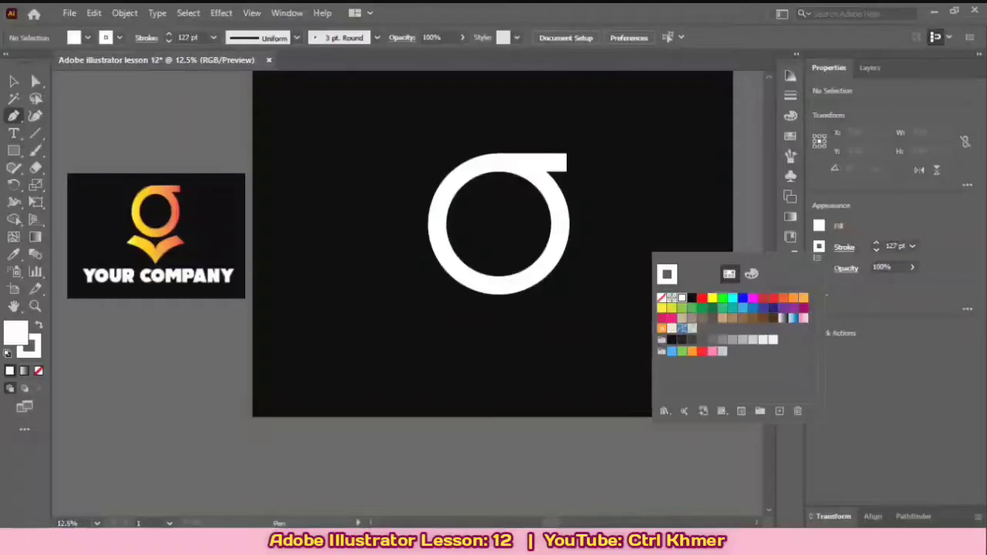
key("Escape")
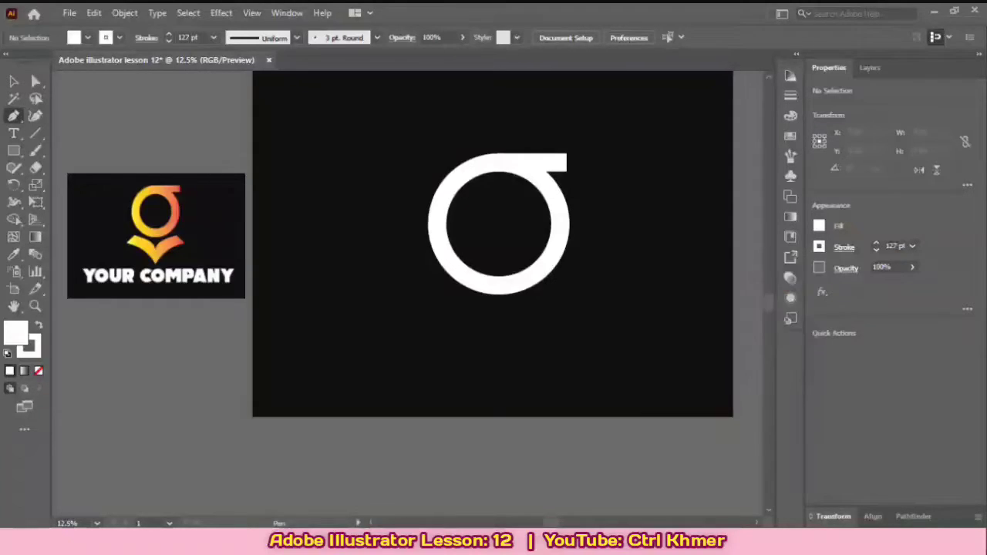
left_click(819, 247)
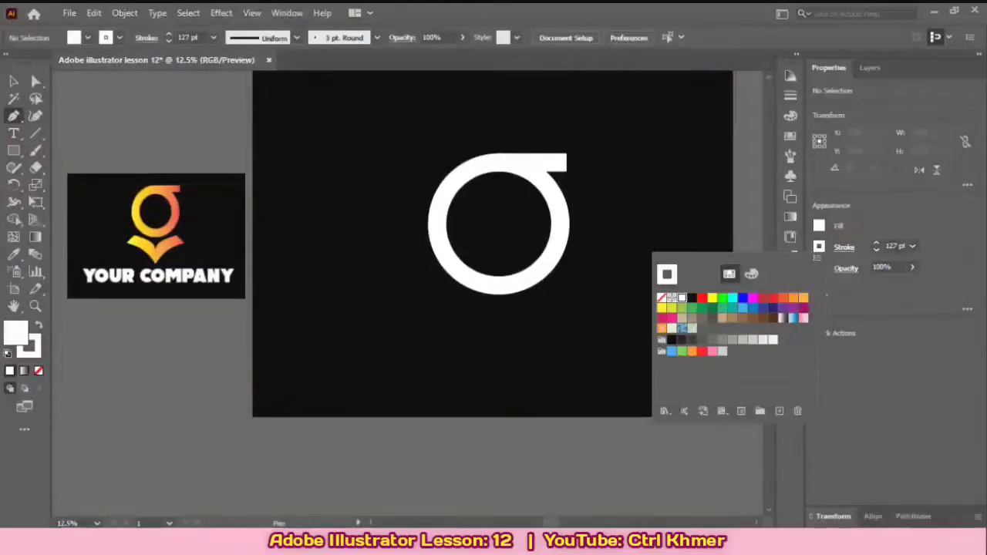
left_click(662, 298)
left_click(819, 226)
left_click(820, 226)
left_click(819, 226)
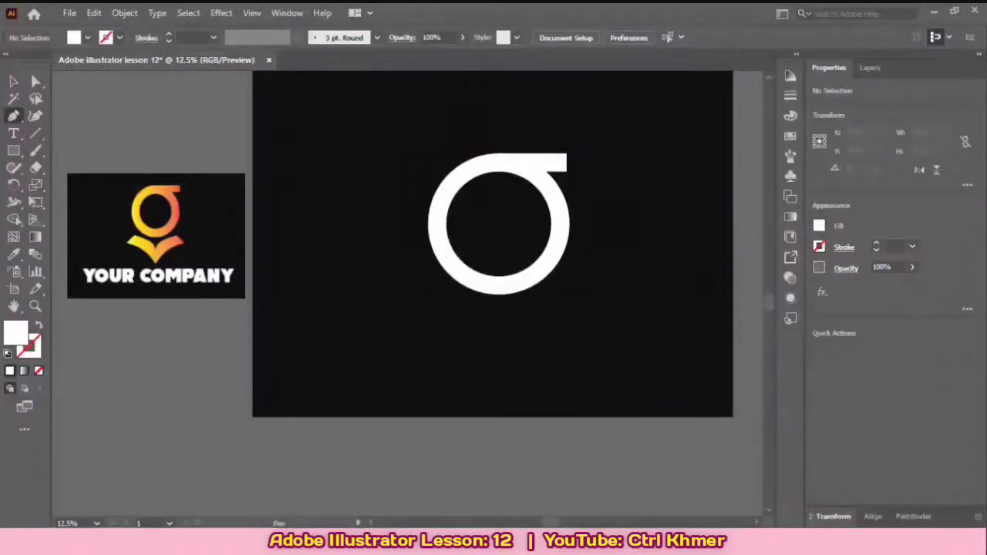
Draw a curved path below the ring from about X 1659, Y 2301 px to a smooth anchor at about X 1016, Y 2075 px.
left_click(485, 392)
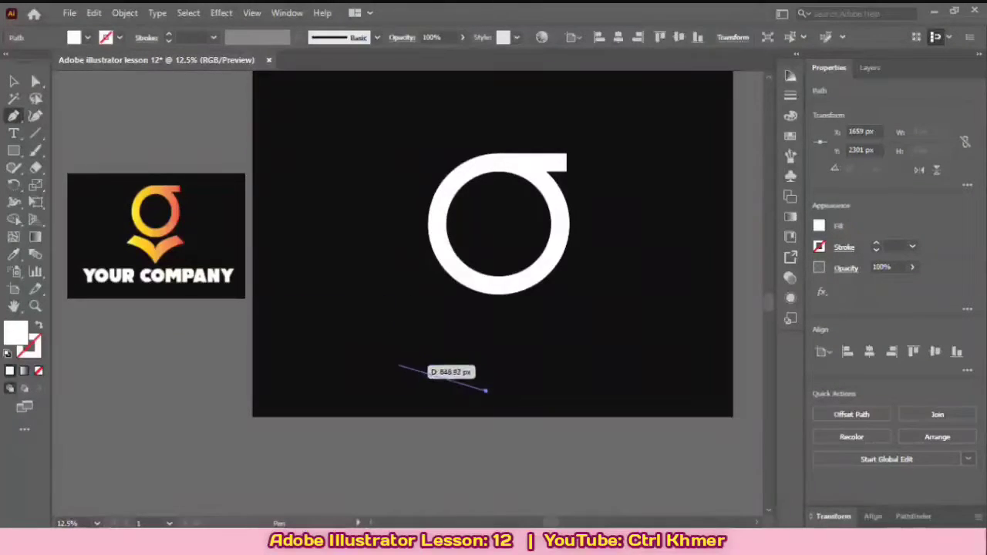
left_click(395, 359)
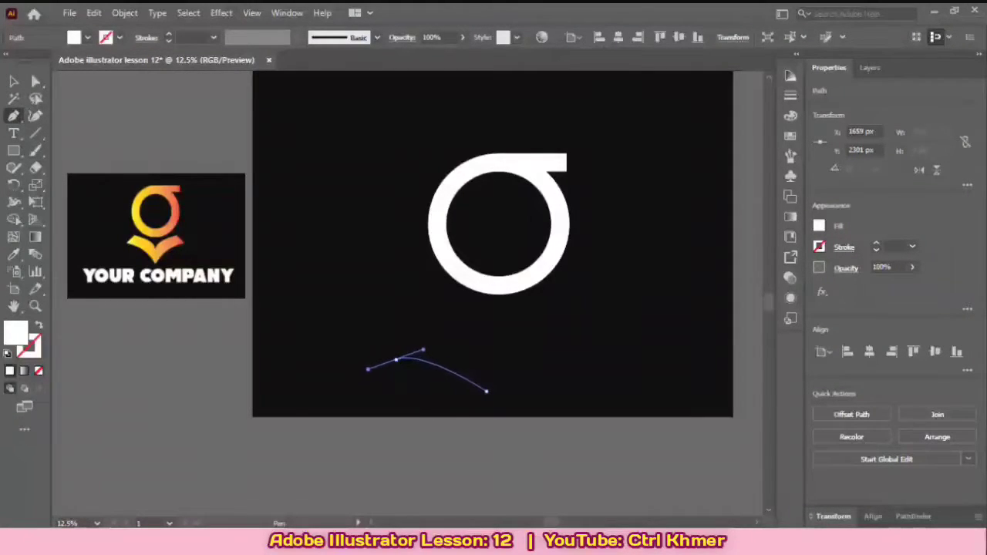
left_click_drag(364, 373, 335, 357)
scroll(395, 358, "up", 2)
key("Return")
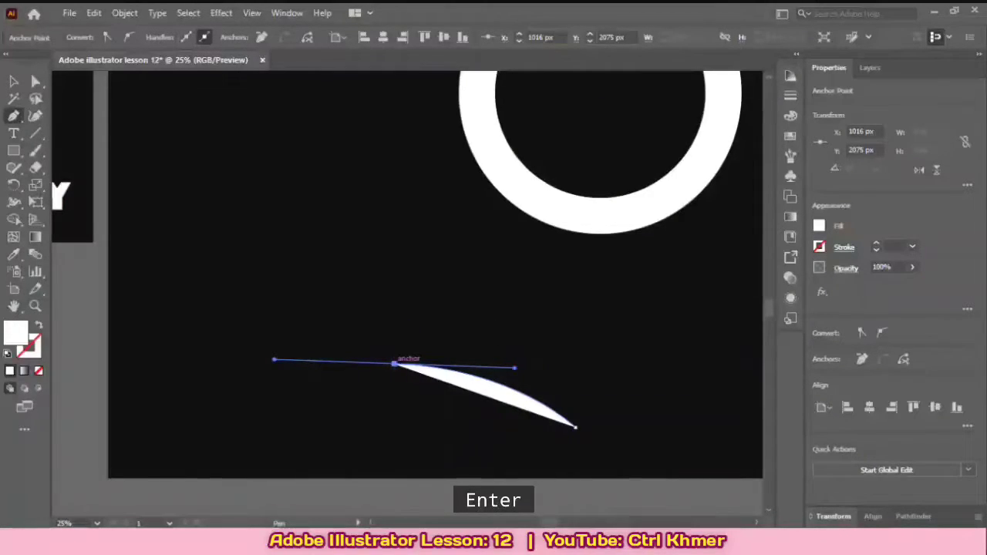
Make the left anchor a corner, add a straight edge to about X 1171, Y 1782 px, and close the wing with a curved upper edge.
left_click(395, 363)
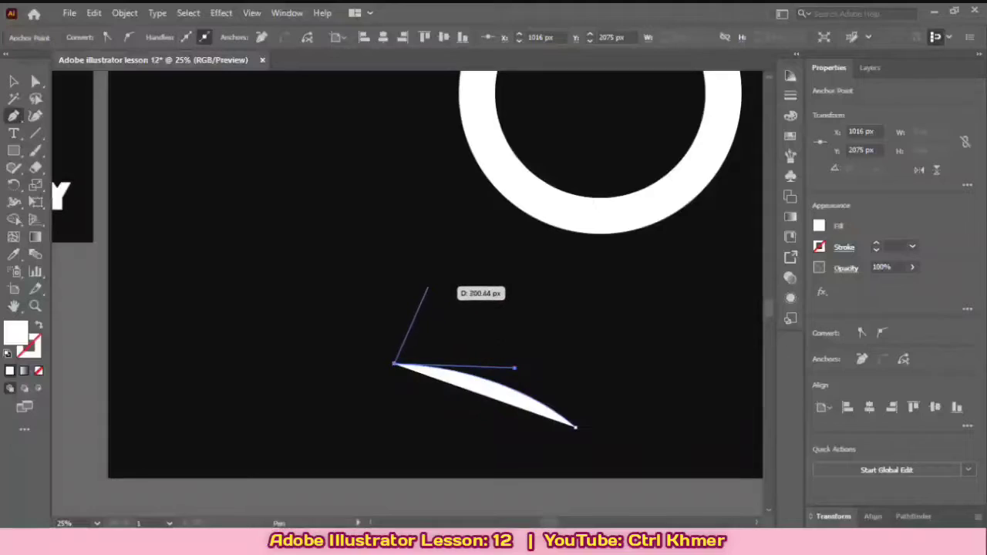
left_click(425, 303)
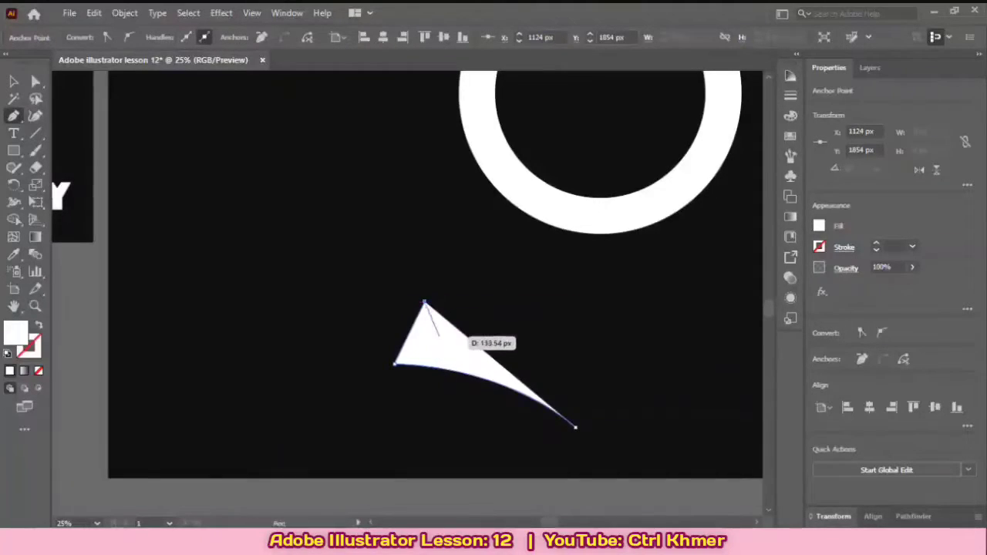
key("ctrl+z")
left_click(437, 282)
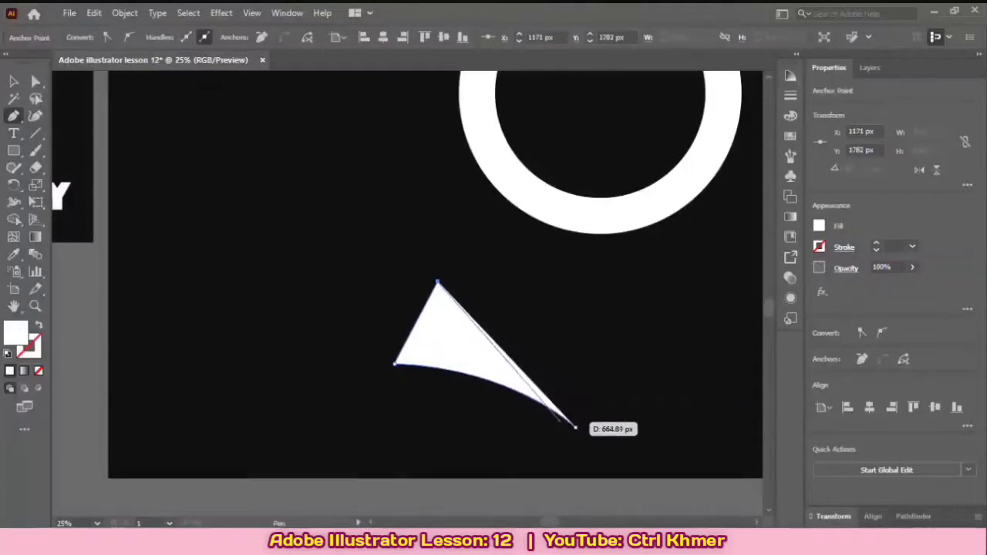
left_click_drag(576, 425, 627, 384)
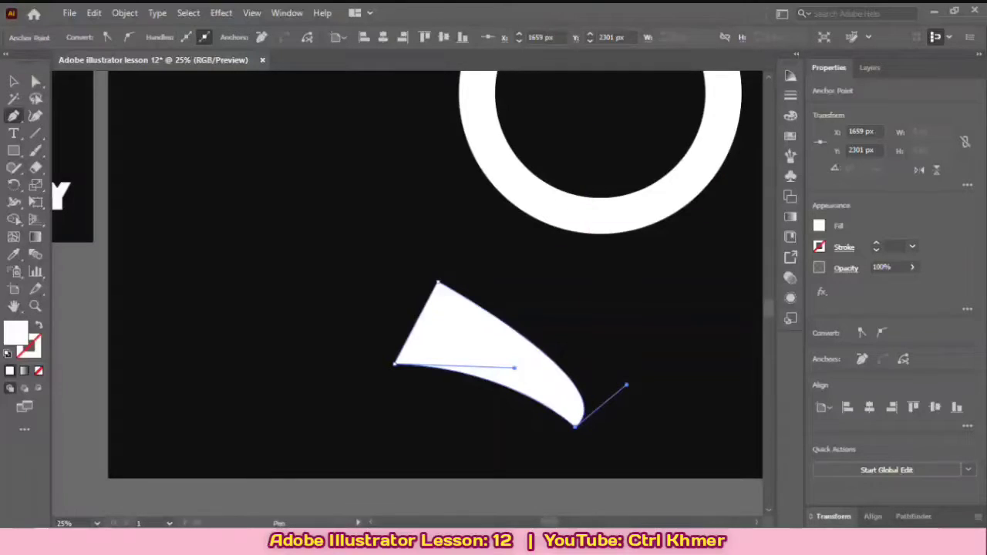
key("v")
left_click(634, 339)
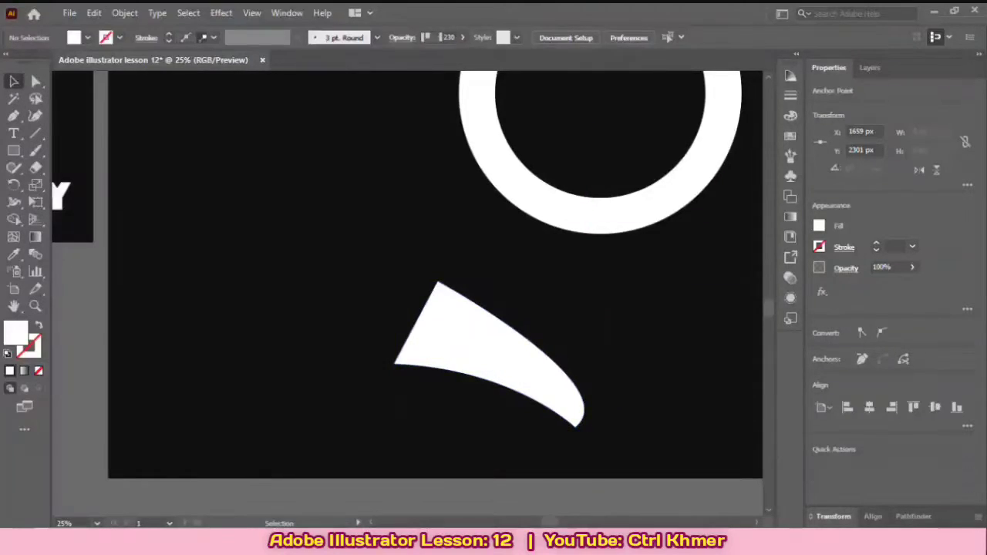
Copy the white wing and paste a duplicate directly on top of the original.
scroll(634, 340, "down", 1)
scroll(634, 339, "up", 1)
left_click_drag(634, 339, 571, 321)
left_click(505, 357)
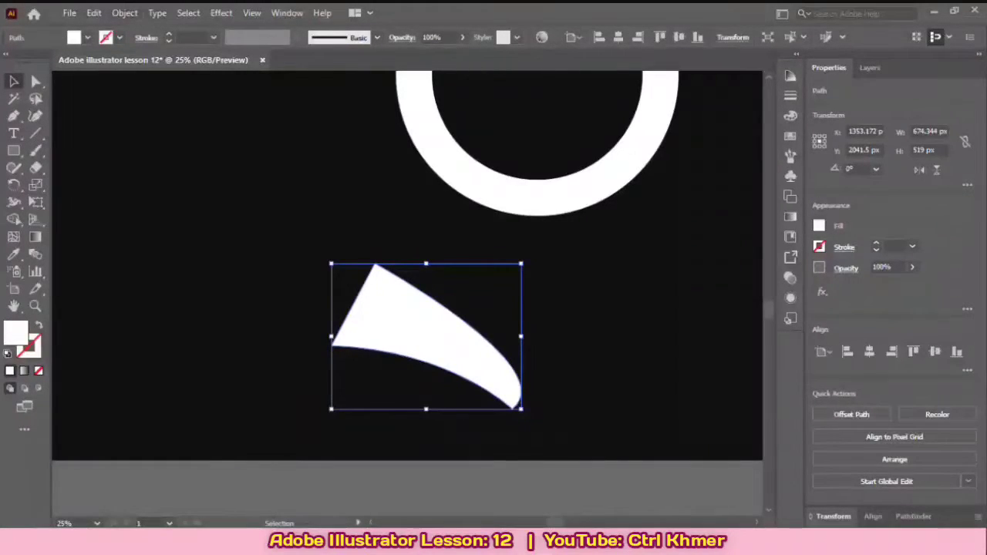
left_click(94, 12)
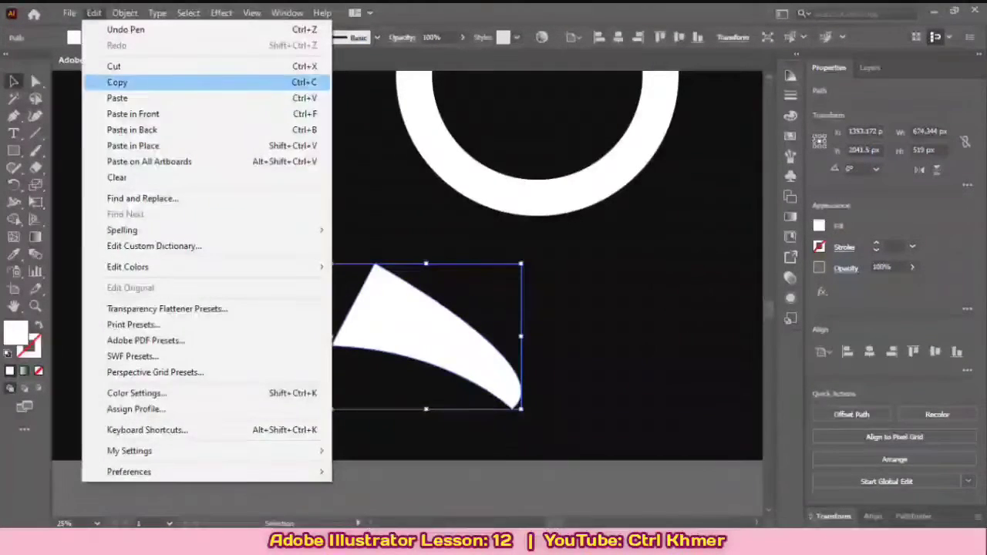
left_click(117, 83)
left_click(93, 12)
left_click(117, 83)
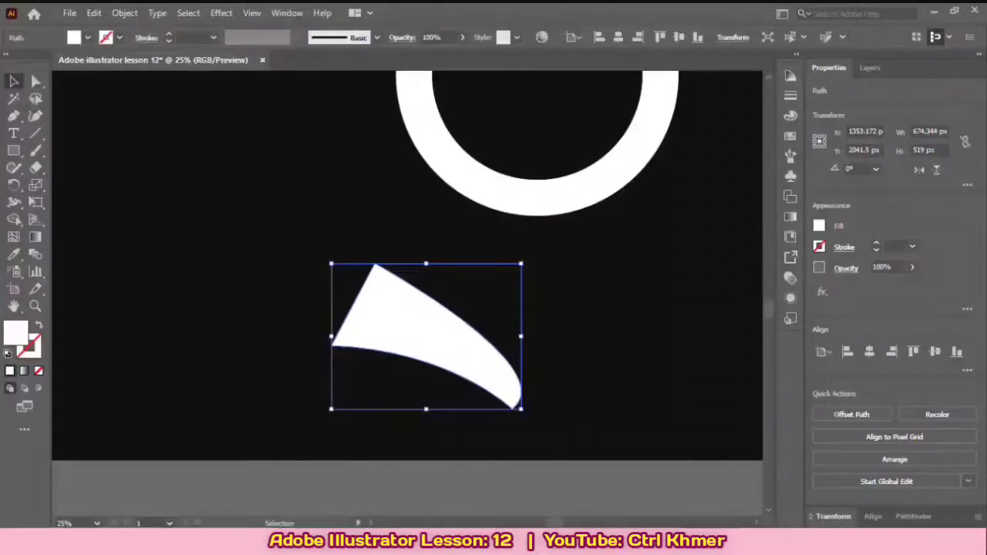
left_click_drag(332, 336, 445, 339)
left_click(94, 14)
left_click(118, 82)
left_click(94, 13)
left_click(118, 98)
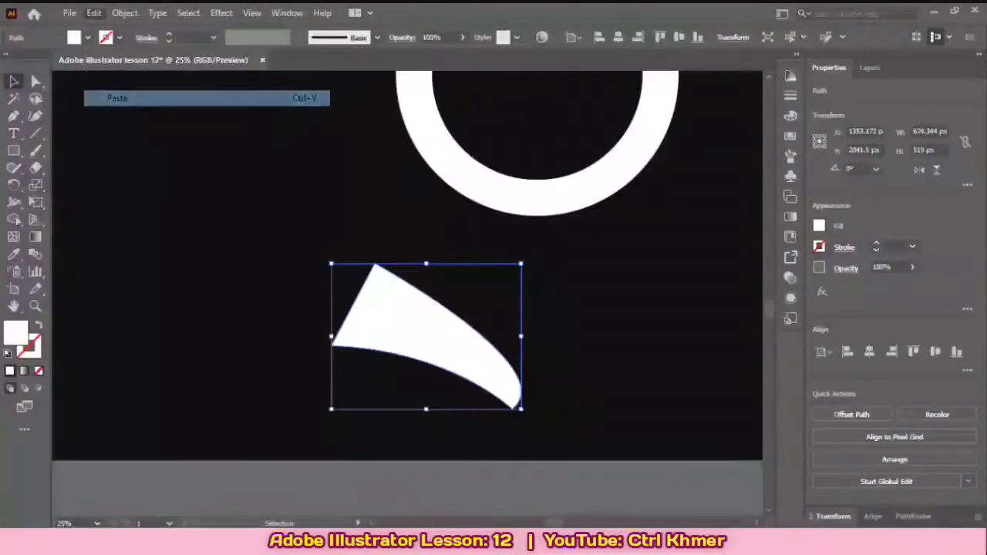
left_click_drag(398, 307, 426, 335)
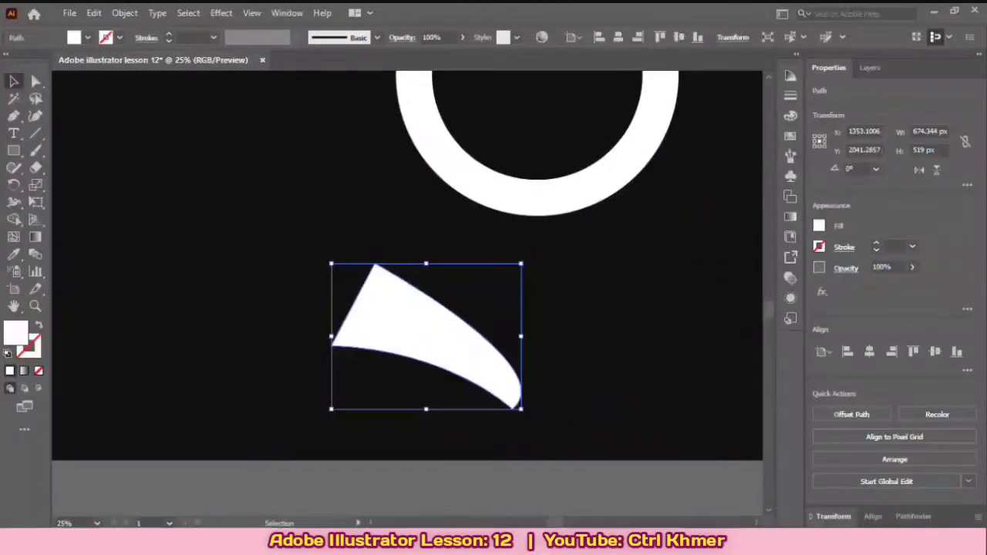
Flip the duplicate wing horizontally to the right and fit it to about 628 px wide so both lower tips meet in a V.
left_click_drag(331, 337, 701, 397)
left_click_drag(611, 336, 593, 336)
left_click(623, 407)
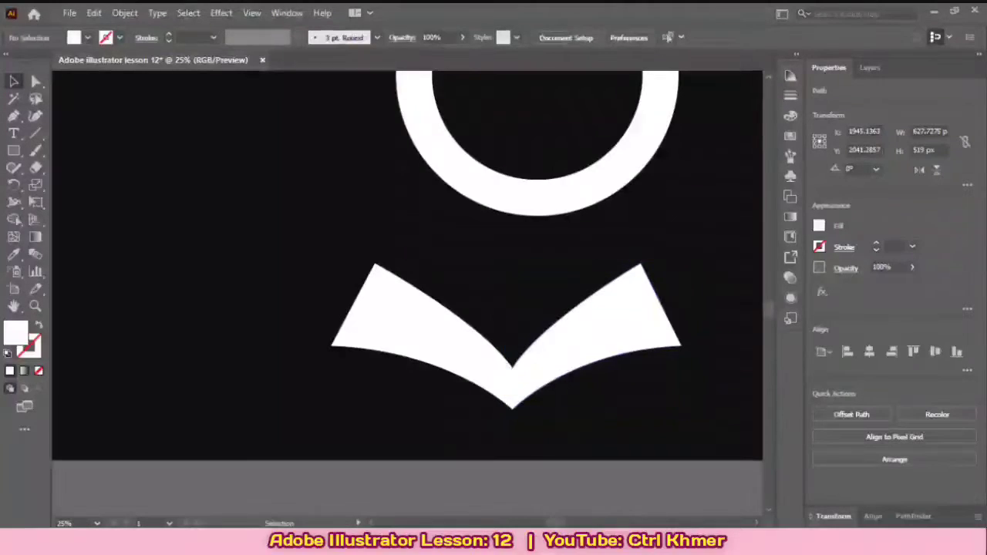
Try to stretch the right wing further over the left wing's tip, and undo the resize.
scroll(614, 421, "down", 3)
scroll(614, 421, "up", 2)
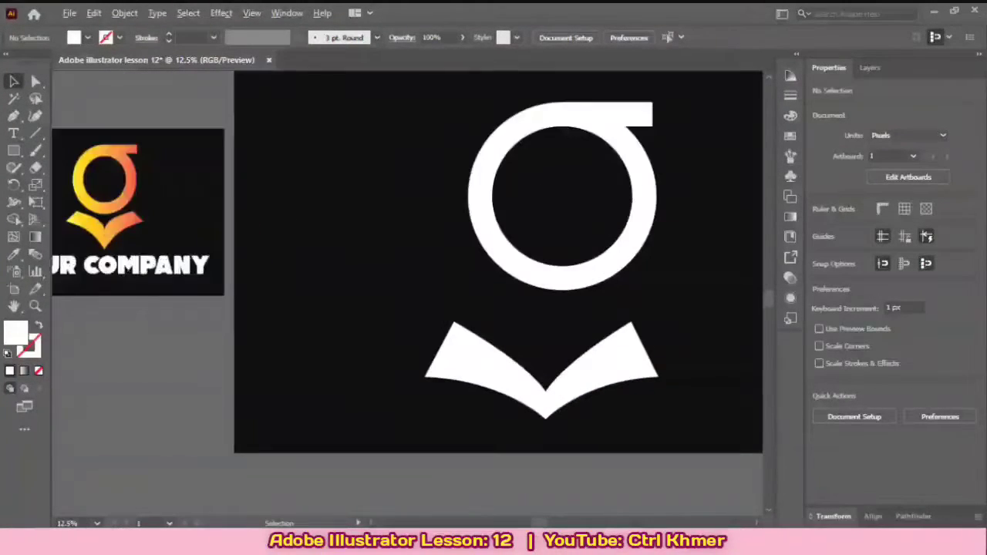
scroll(589, 390, "up", 1)
left_click(588, 390)
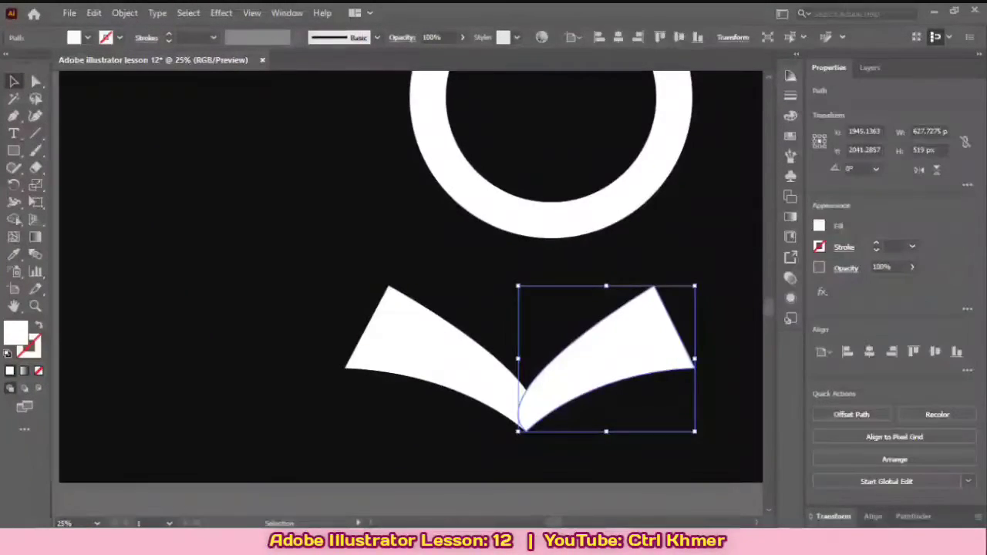
left_click_drag(518, 359, 507, 358)
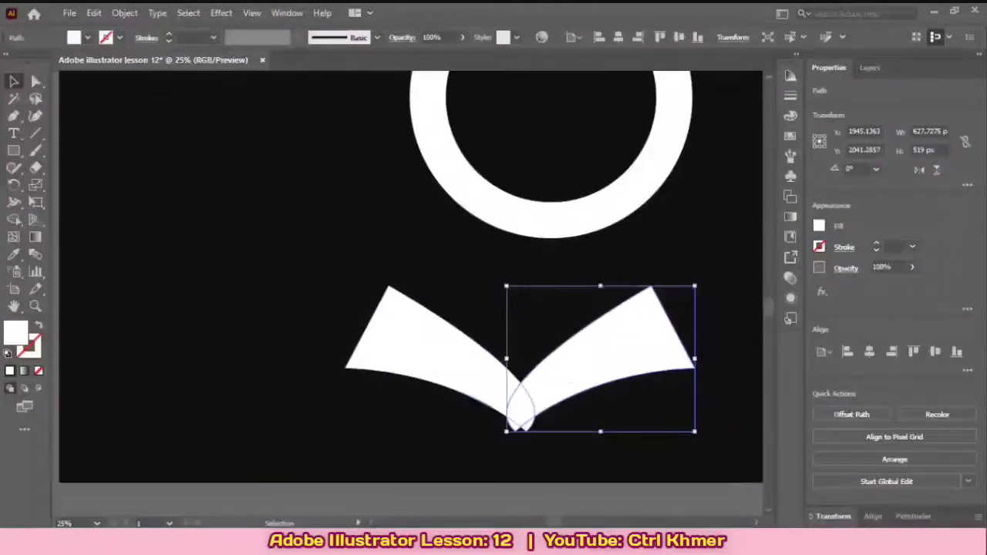
left_click(463, 359)
key("ctrl+z")
left_click(580, 444)
Move the peak corner of the right wing and of the left wing inward and slightly upward.
left_click(582, 374)
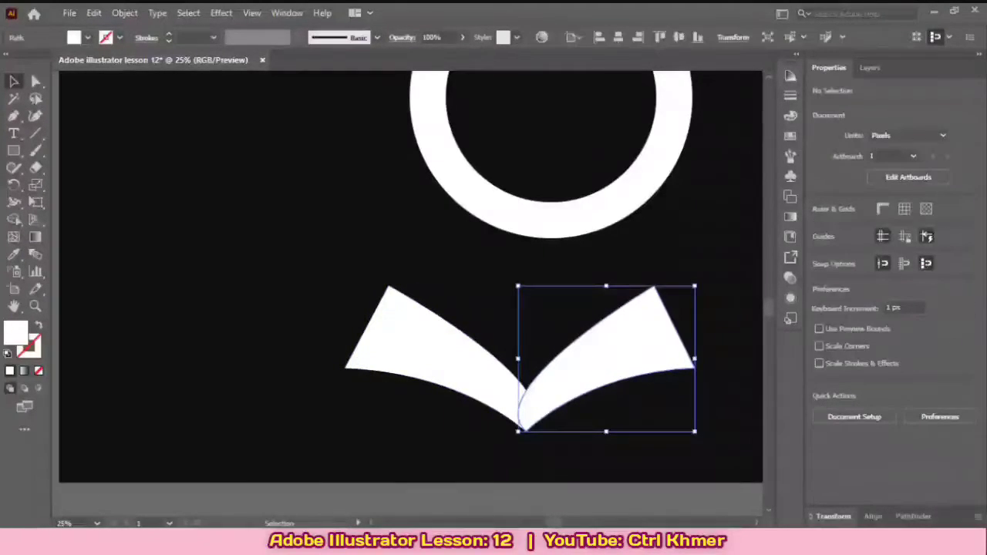
key("a")
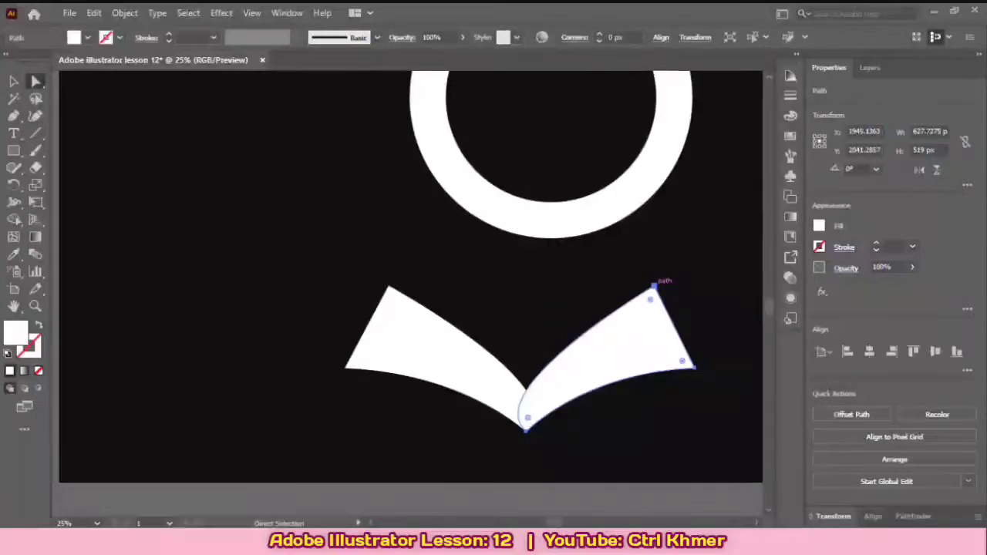
mouse_move(652, 289)
left_mouse_down()
mouse_move(661, 280)
mouse_move(642, 284)
left_mouse_up()
left_click(392, 290)
left_click_drag(390, 287, 403, 280)
left_click(519, 307)
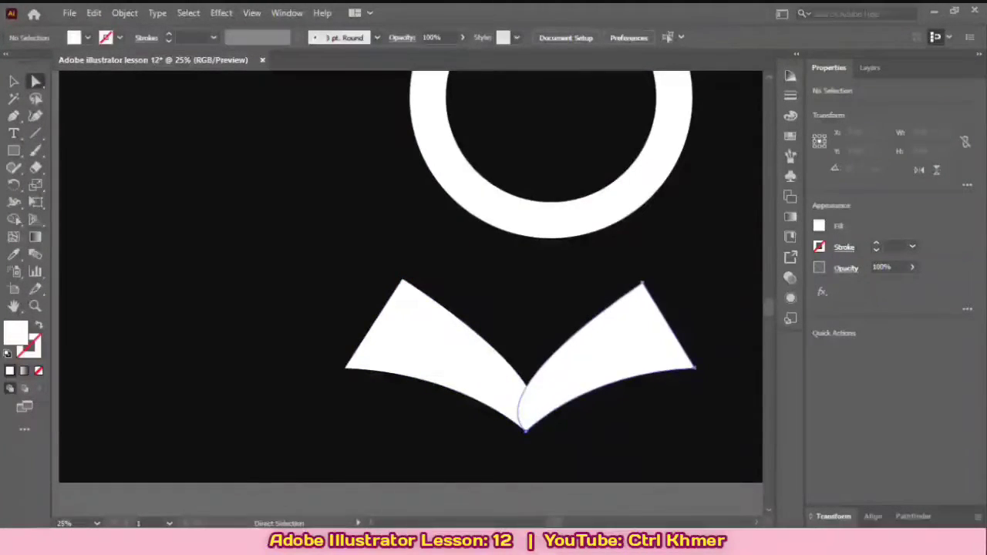
Shift the right wing slightly upward to level its peak with the left wing's.
left_click_drag(589, 366, 580, 382)
left_click(538, 314)
left_click(540, 317)
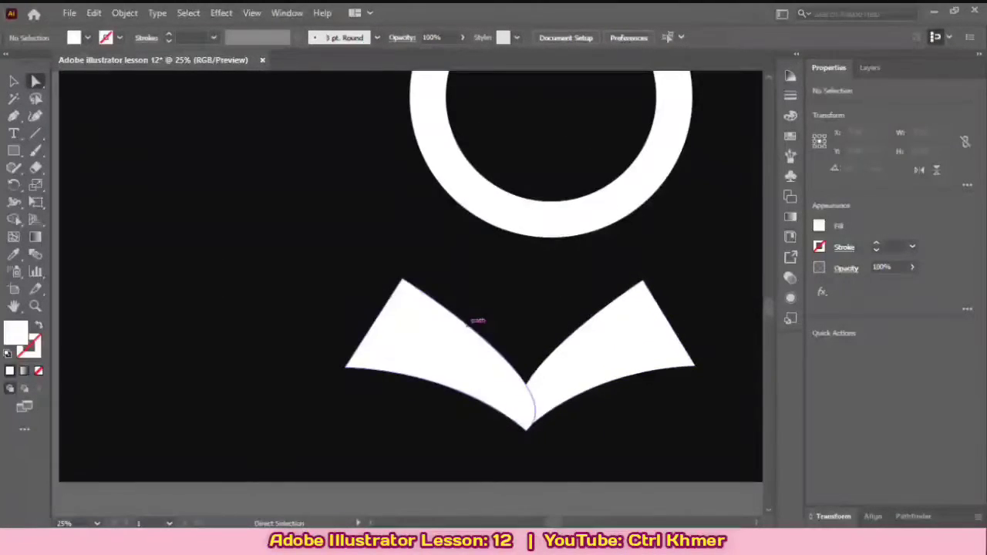
scroll(467, 322, "down", 2)
left_click_drag(536, 192, 585, 235)
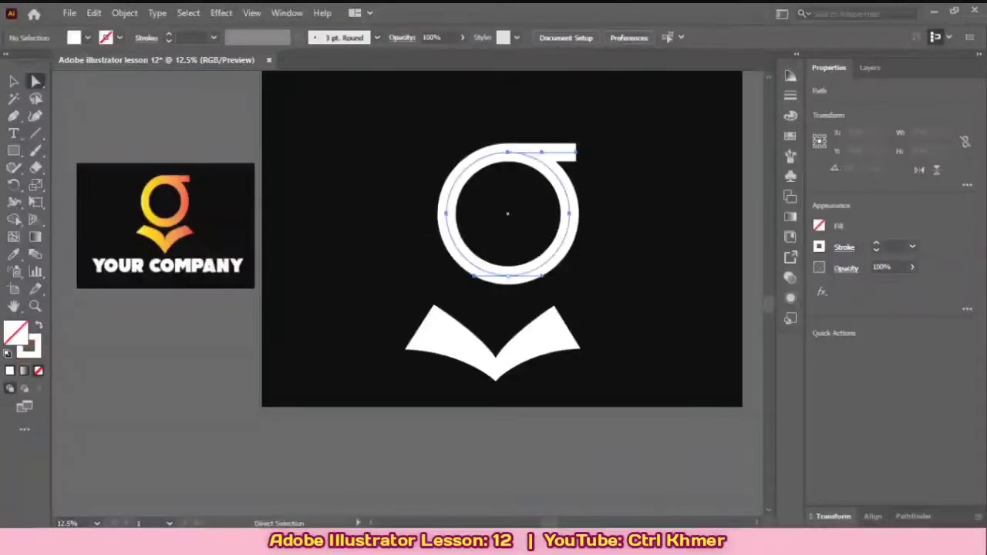
scroll(584, 235, "up", 2)
left_click_drag(551, 154, 642, 299)
left_click(682, 255)
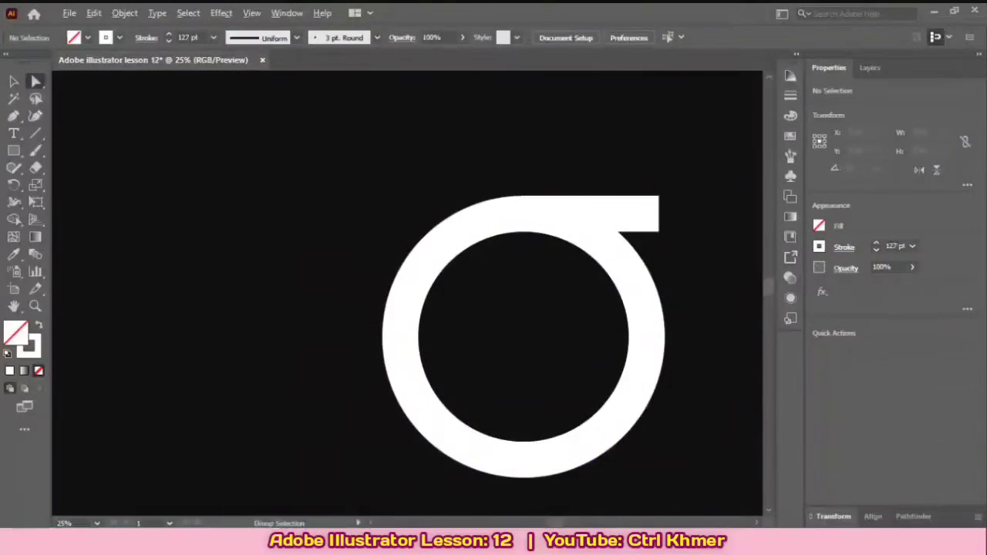
Select the ring together with its top bar and expand their 127 pt strokes into filled shapes.
scroll(532, 231, "down", 2)
scroll(540, 233, "up", 1)
left_click_drag(607, 366, 607, 366)
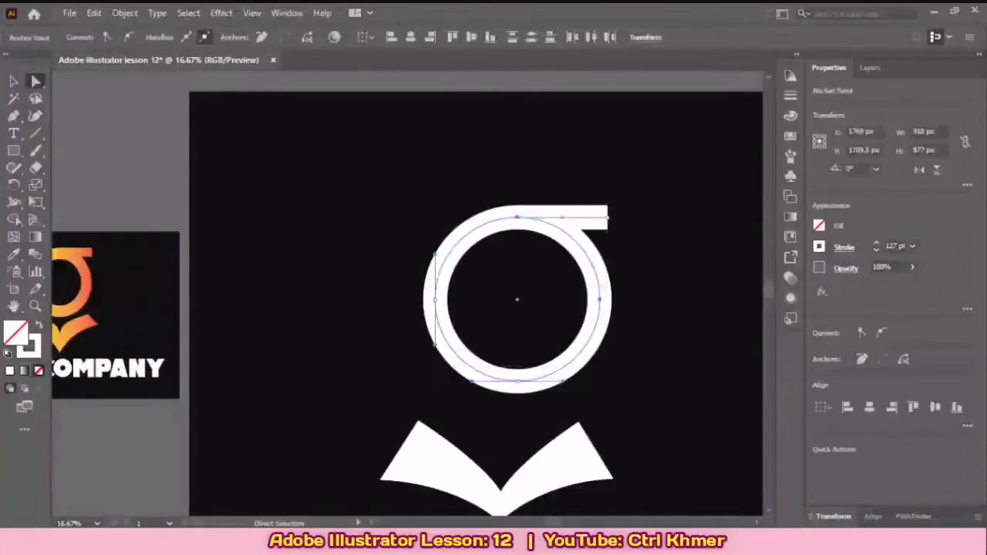
left_click(125, 12)
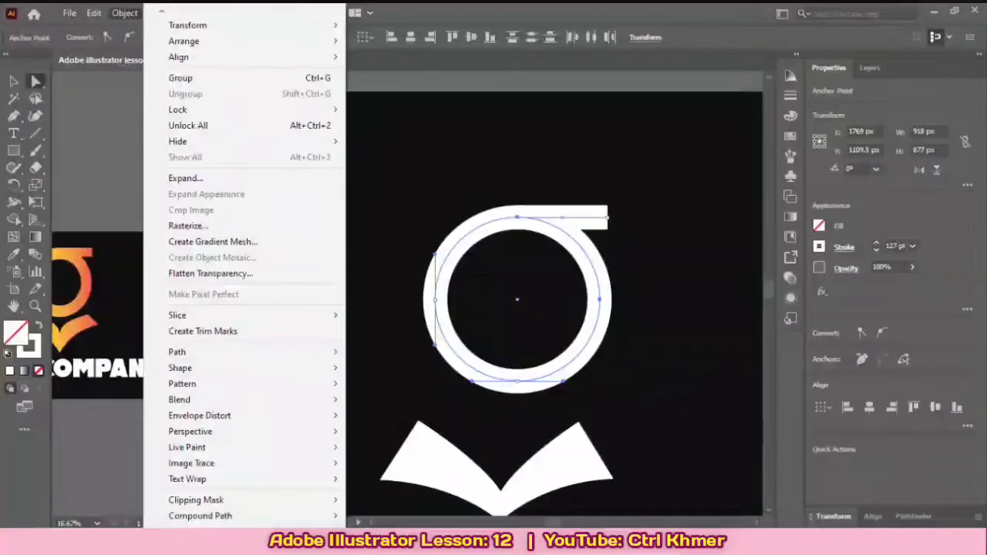
left_click(124, 12)
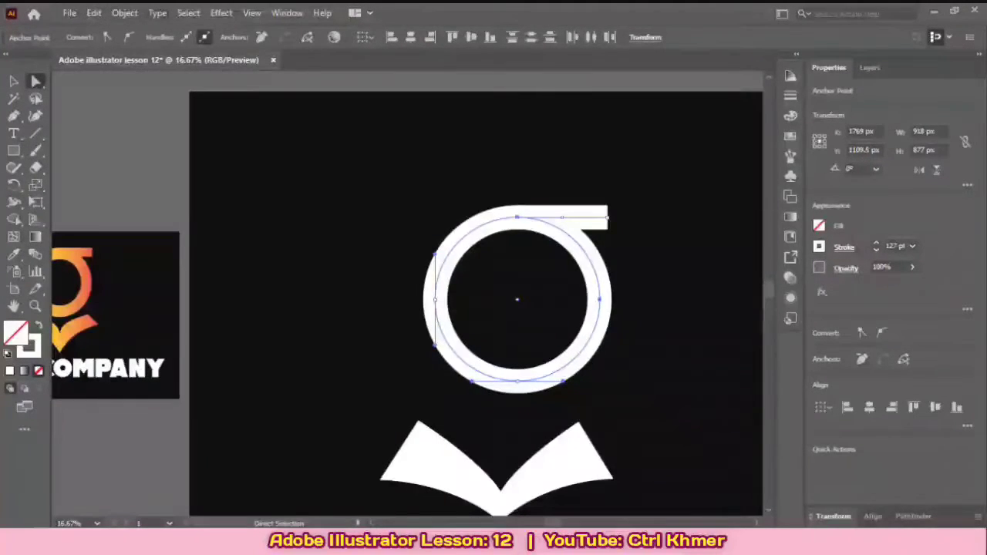
left_click(157, 12)
mouse_move(124, 13)
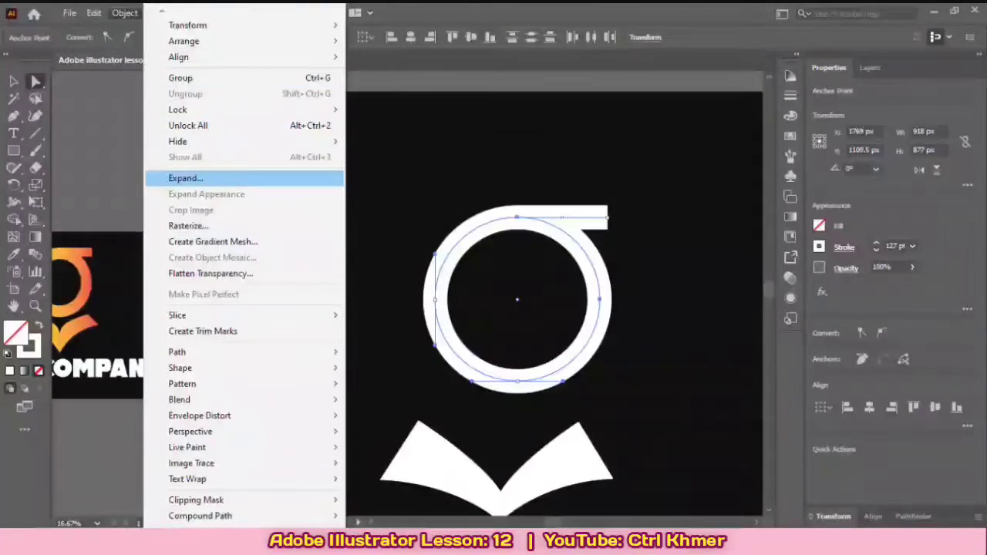
left_click(185, 179)
key("Return")
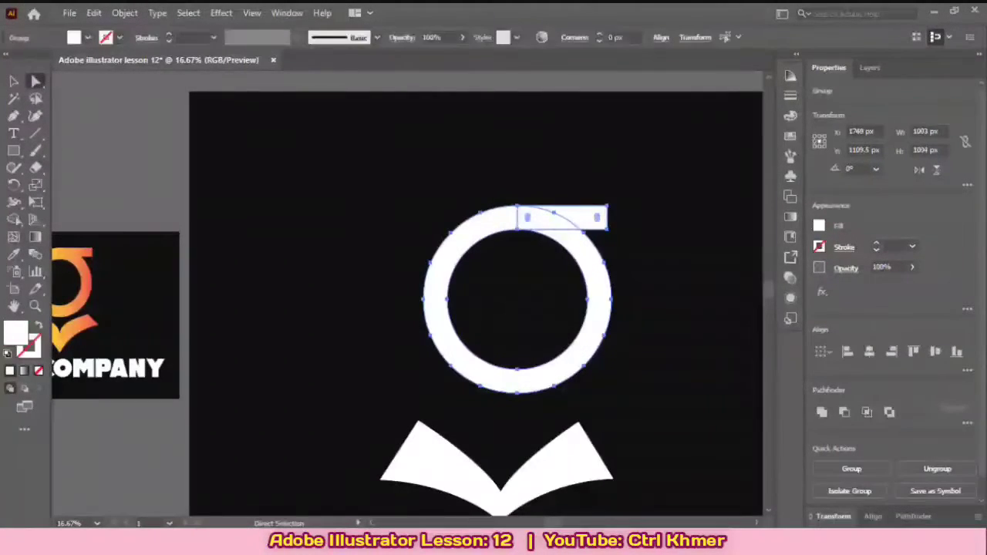
Select both wings below the ring and apply Expand to them.
left_click(339, 408)
left_click_drag(337, 409, 504, 428)
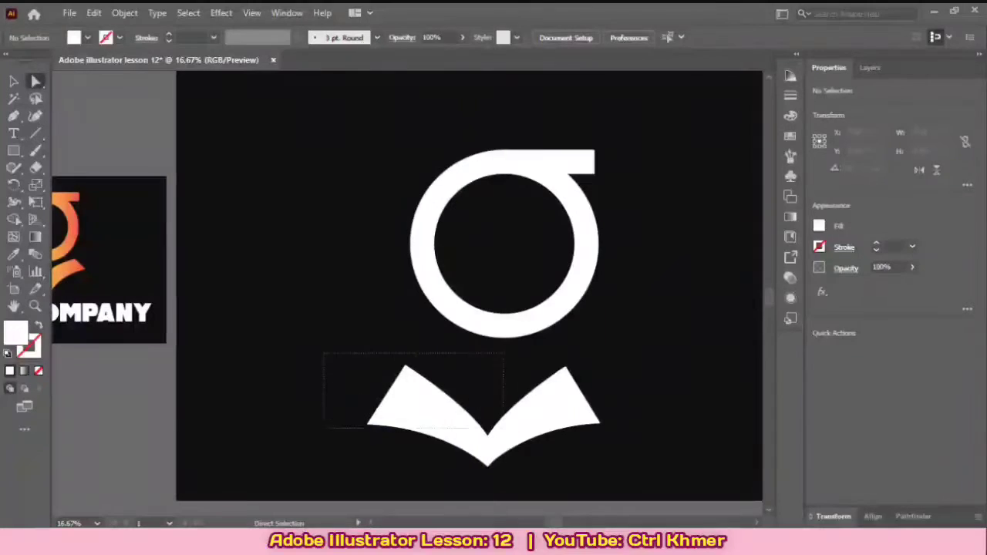
left_click_drag(627, 470, 627, 470)
left_click(125, 13)
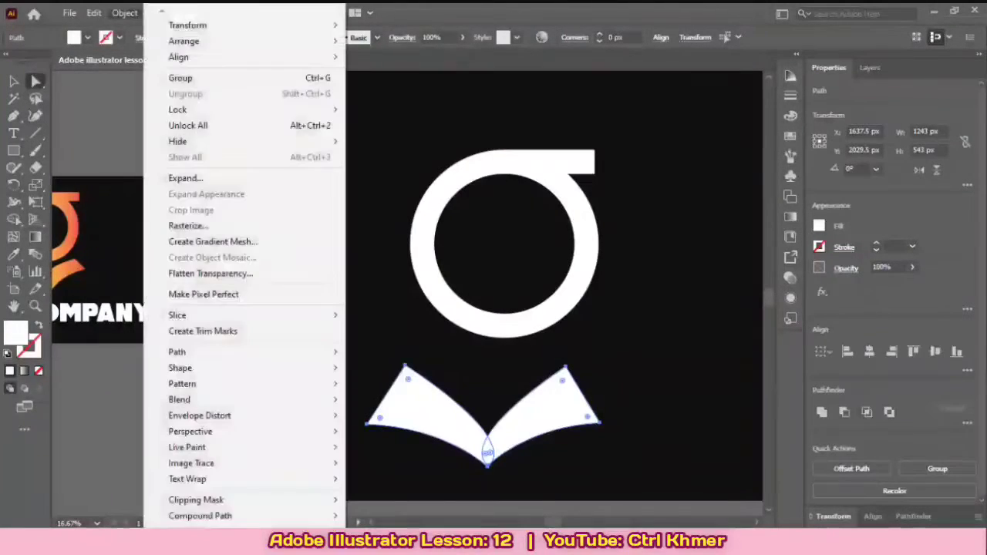
left_click(185, 178)
left_click(592, 453)
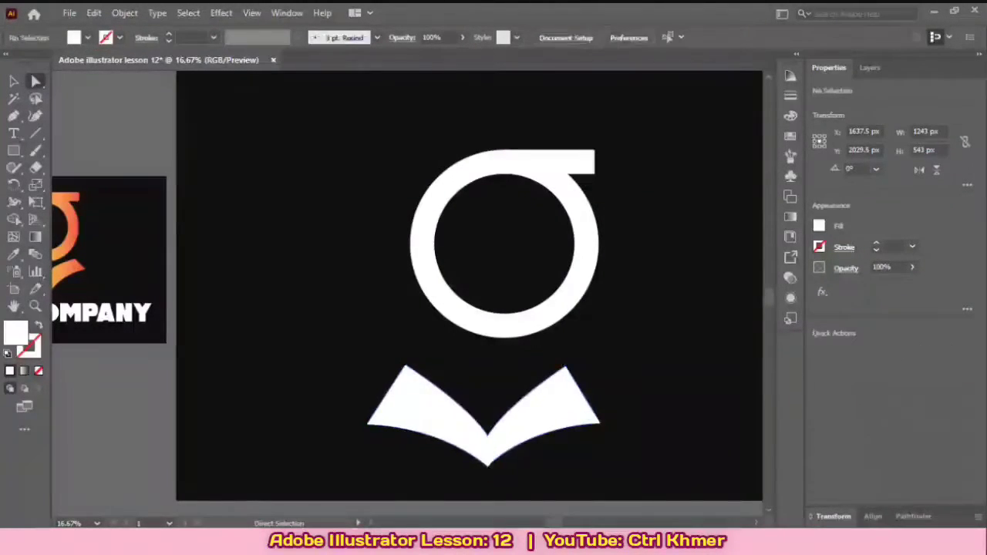
scroll(568, 388, "up", 1)
scroll(568, 388, "down", 1)
left_click_drag(352, 146, 633, 301)
scroll(632, 301, "down", 2)
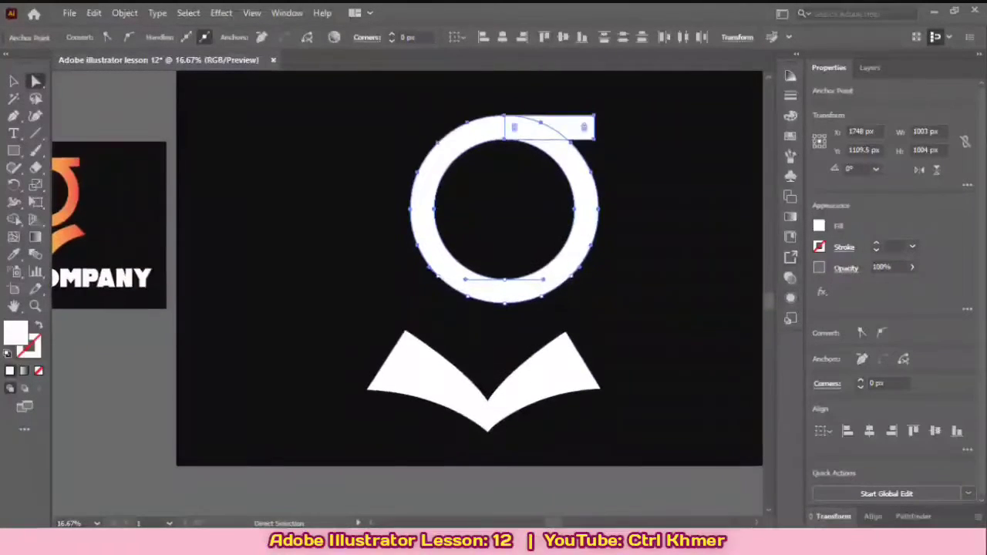
scroll(632, 301, "up", 1)
left_click(632, 300)
Select the whole ring and top bar group and unite it into a single shape.
key("v")
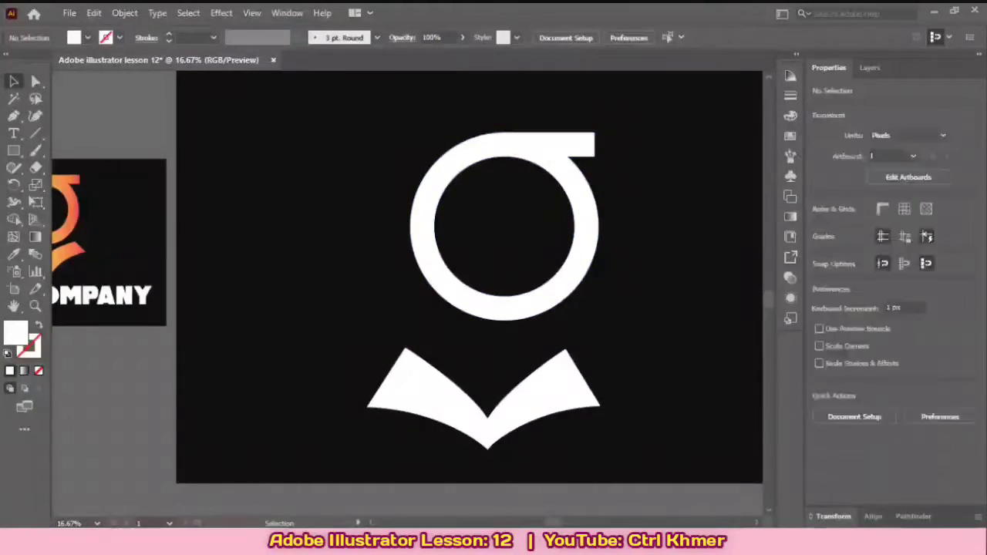
left_click_drag(409, 141, 536, 248)
left_click(125, 13)
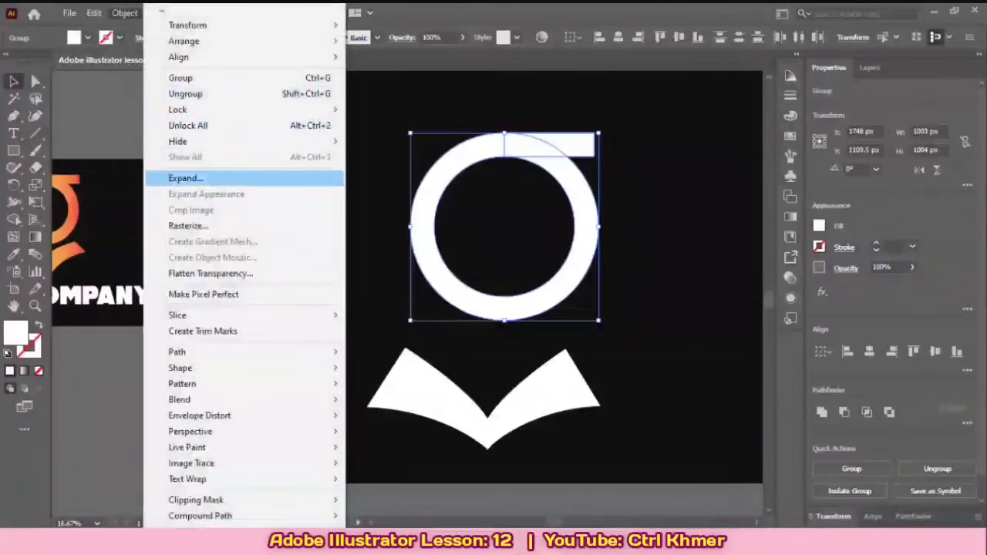
left_click(185, 178)
left_click_drag(345, 153, 472, 196)
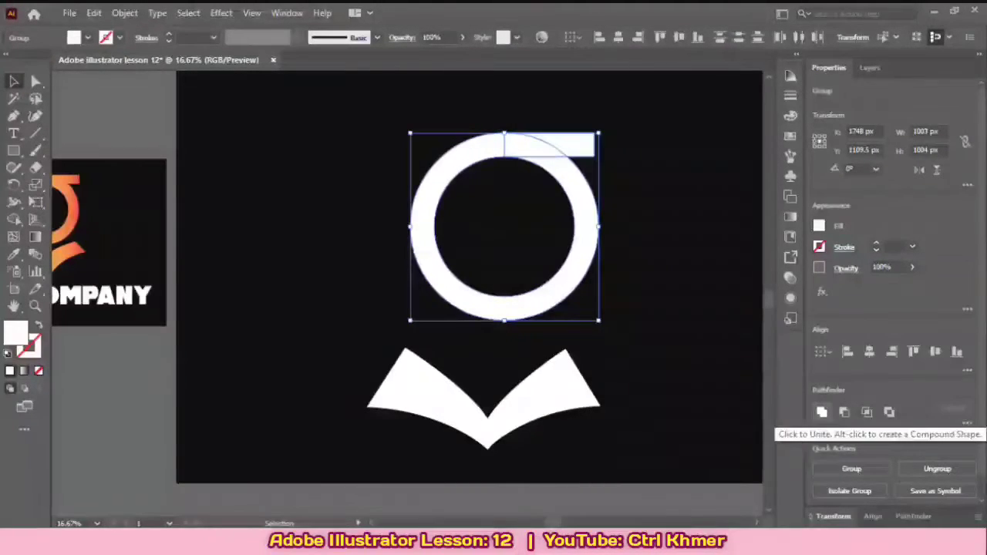
left_click(823, 412)
left_click(655, 255)
left_click(583, 153)
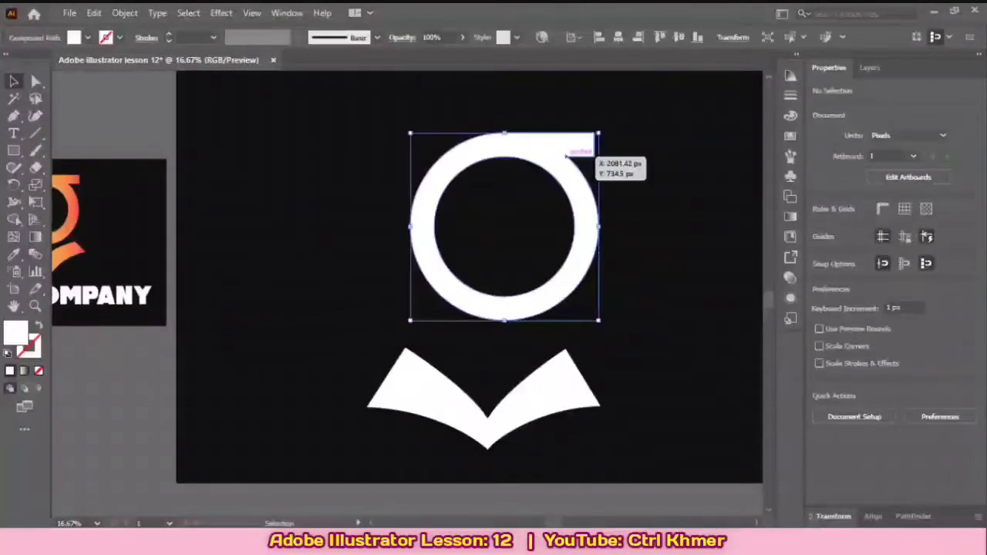
left_click(648, 255)
Select the two overlapping wings and unite them into a single V shape.
left_click_drag(493, 377, 504, 317)
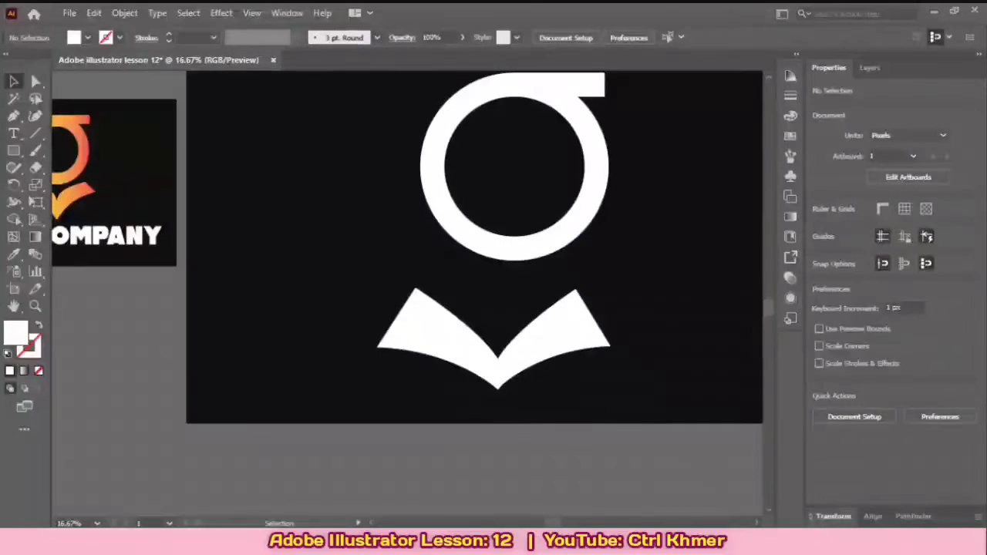
left_click_drag(613, 393, 614, 394)
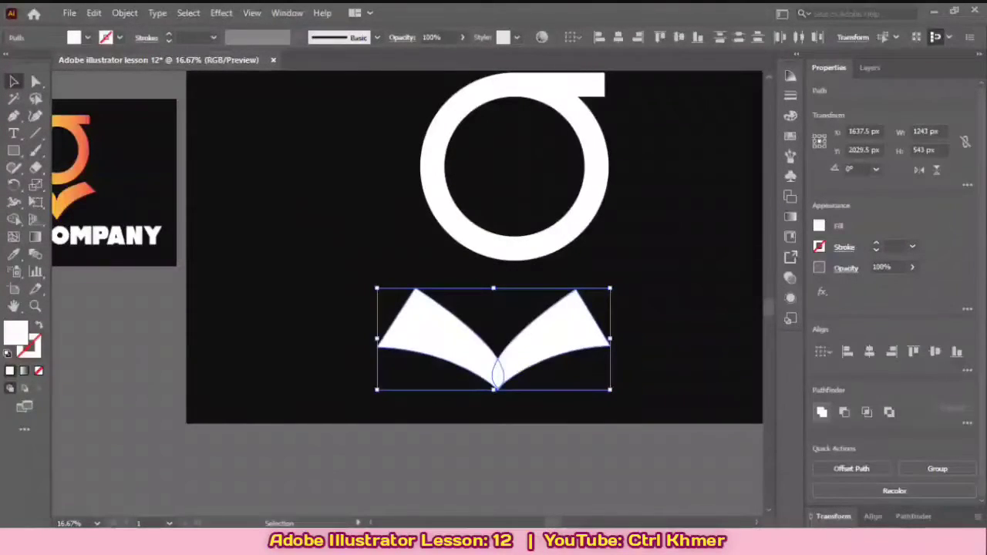
left_click(822, 412)
left_click(656, 339)
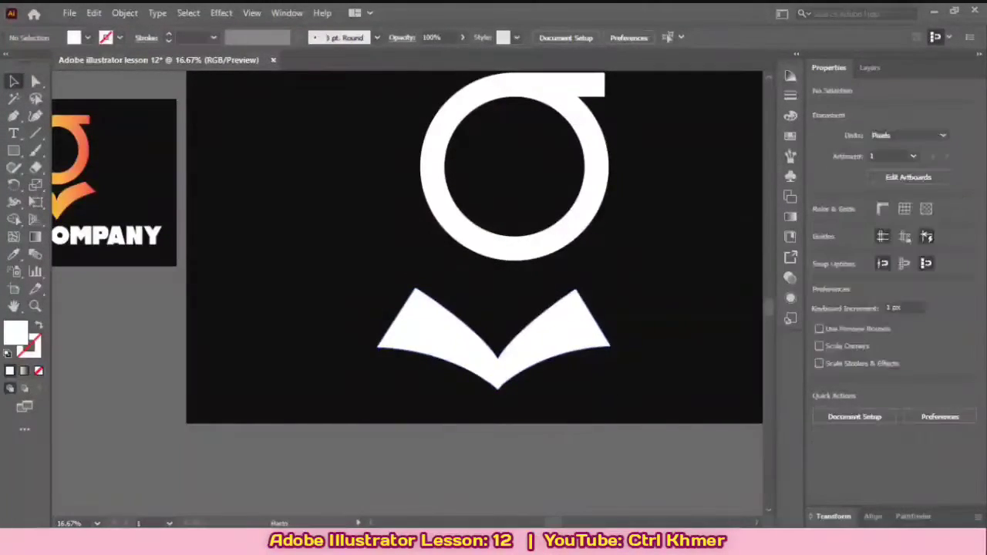
Fill the united ring shape with the white-to-black linear gradient swatch after trying teal, blue and orange swatches.
left_click_drag(655, 347, 656, 313)
scroll(551, 247, "down", 2)
left_click_drag(551, 246, 550, 310)
left_click(553, 288)
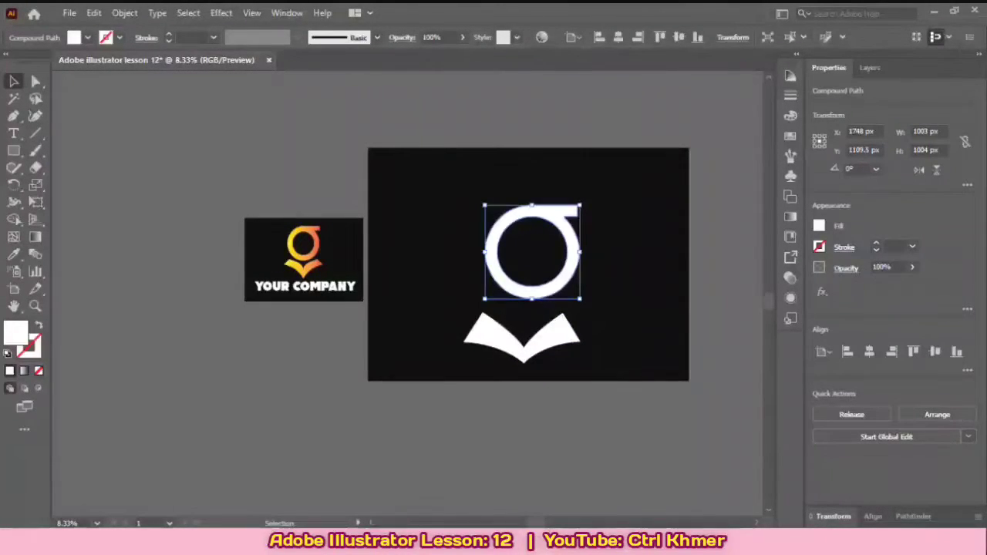
key("ctrl+plus")
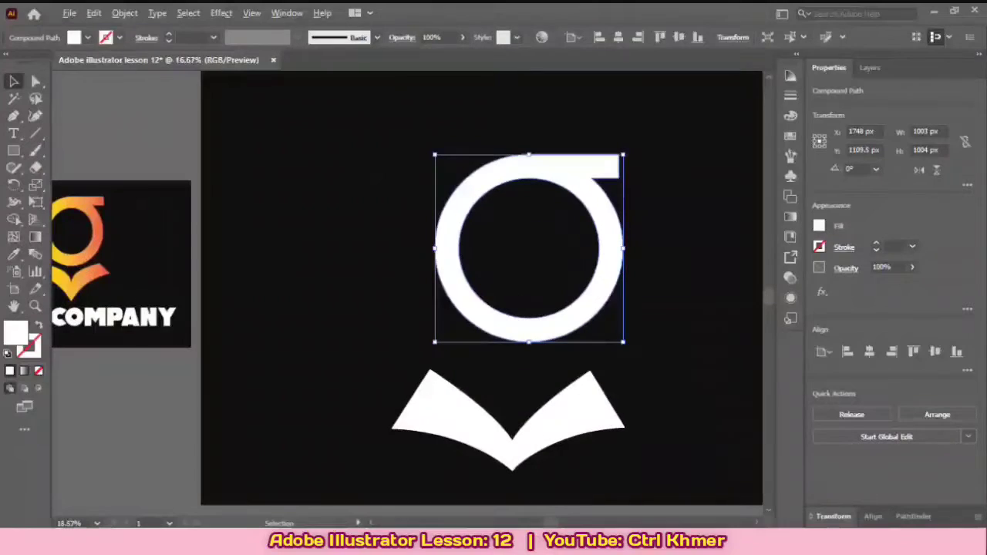
left_click(819, 226)
left_click(732, 287)
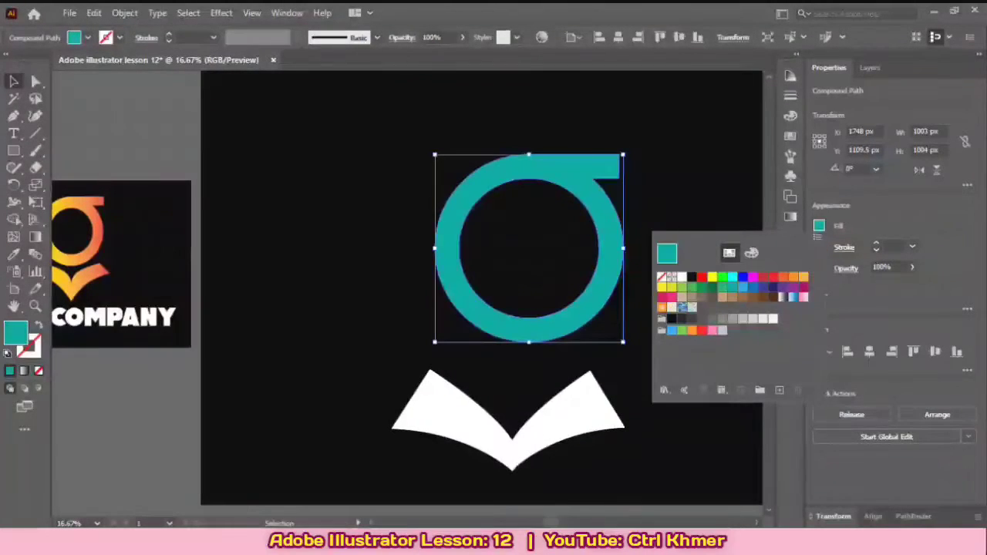
left_click(793, 297)
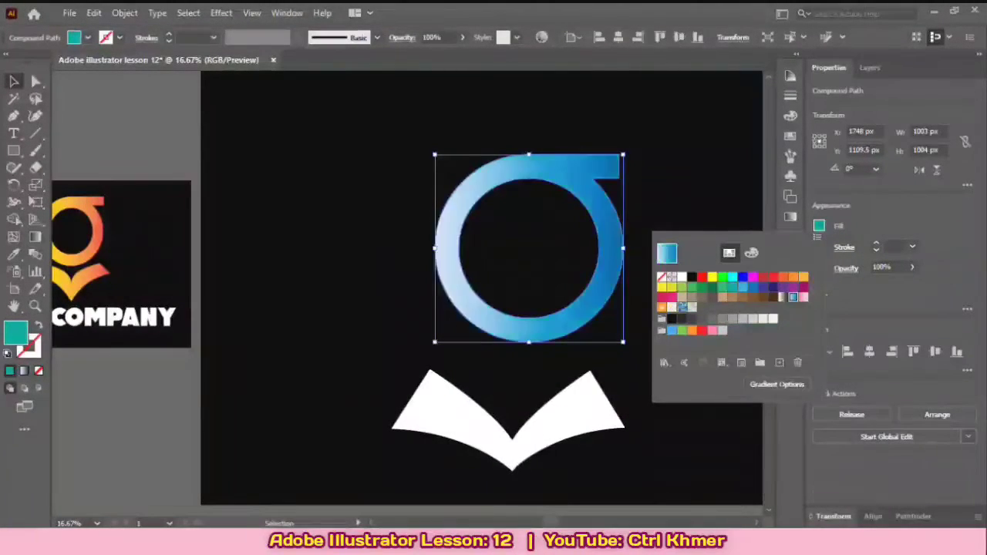
left_click(803, 297)
left_click(793, 297)
left_click(662, 307)
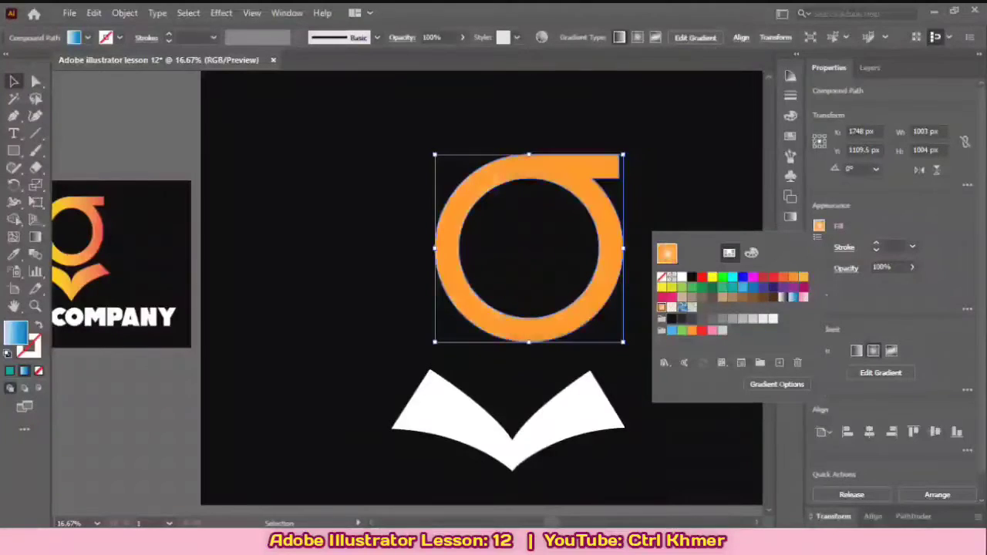
left_click(793, 297)
left_click(783, 297)
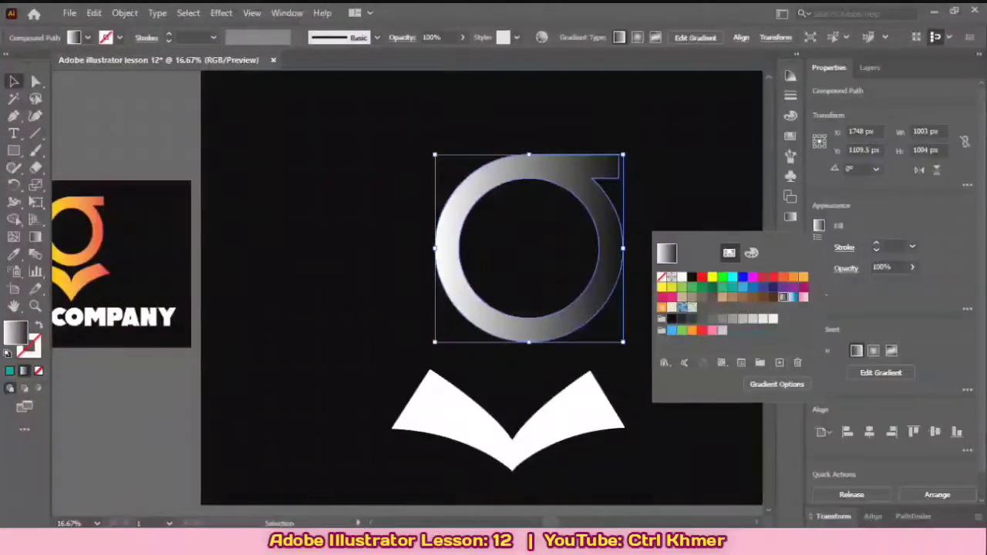
Open the detailed gradient settings for the ring's white-to-black fill.
left_click(777, 384)
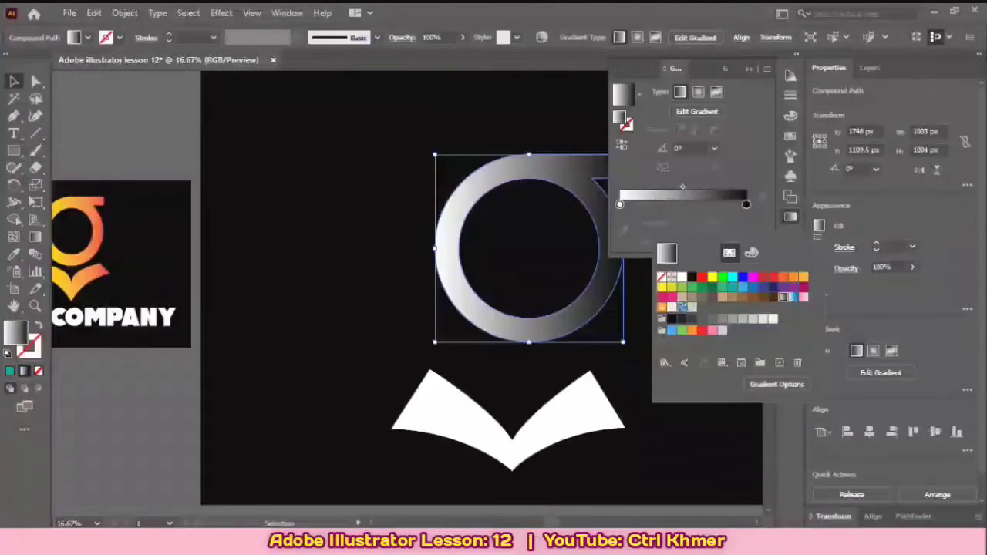
left_click(790, 217)
left_click(791, 217)
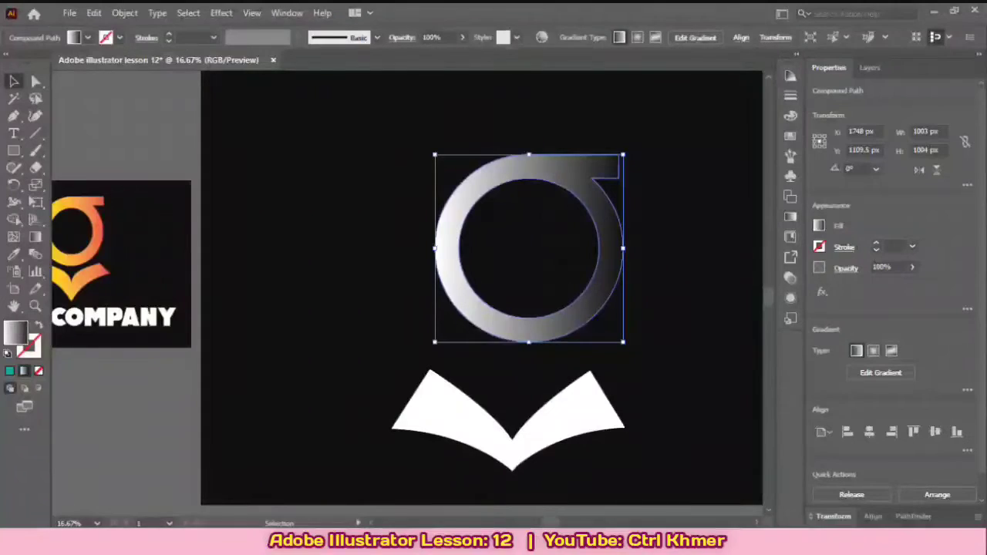
left_click(819, 225)
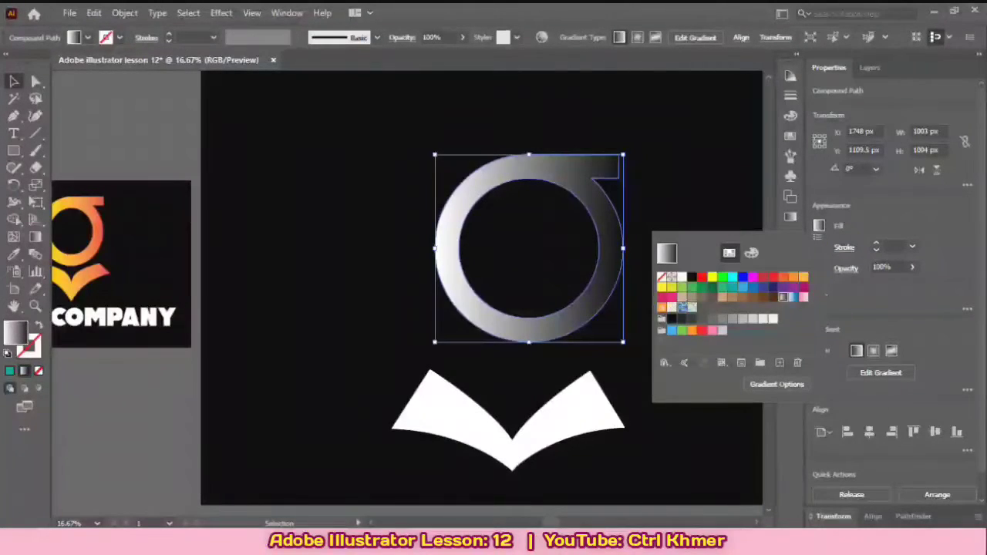
left_click(776, 384)
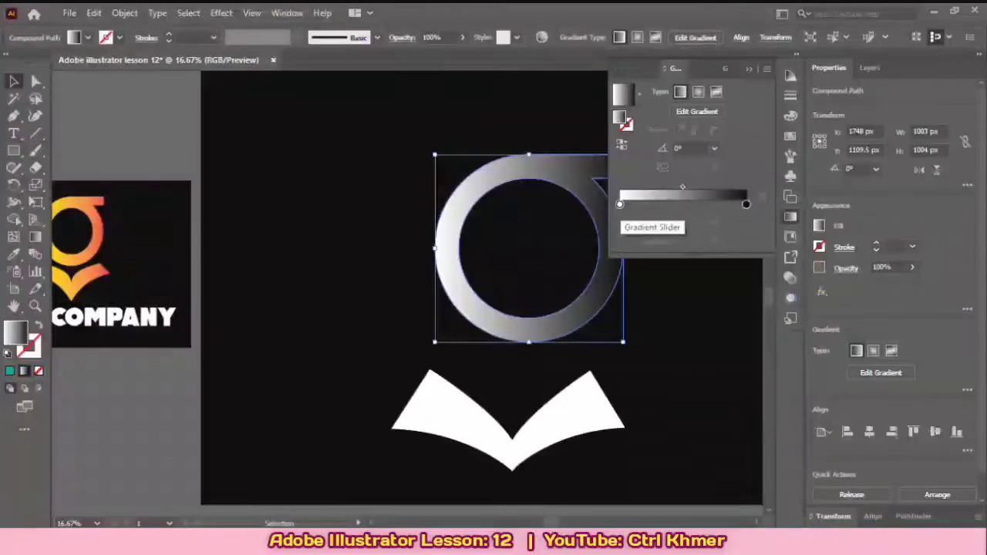
Change the white starting stop of the ring's gradient to golden yellow.
left_click(619, 204)
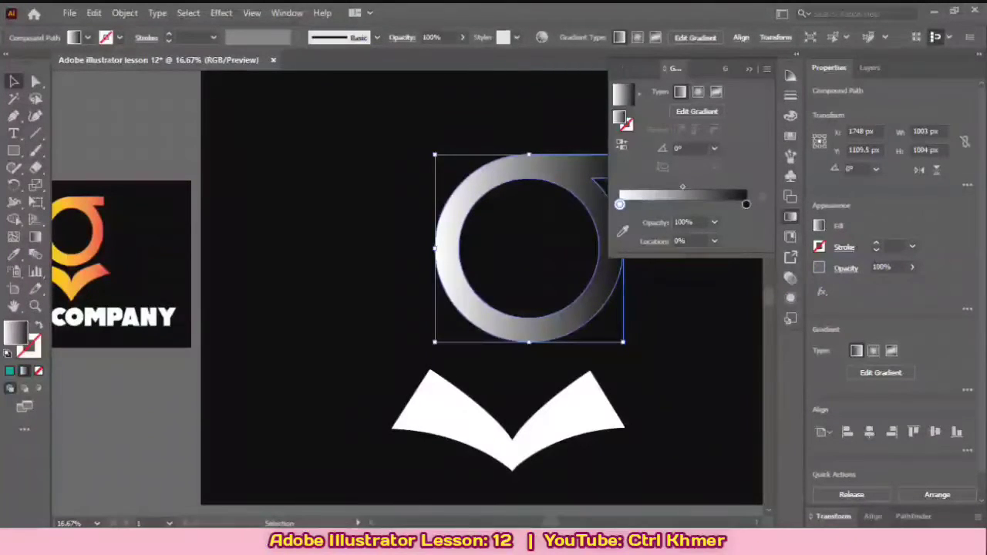
double_click(619, 205)
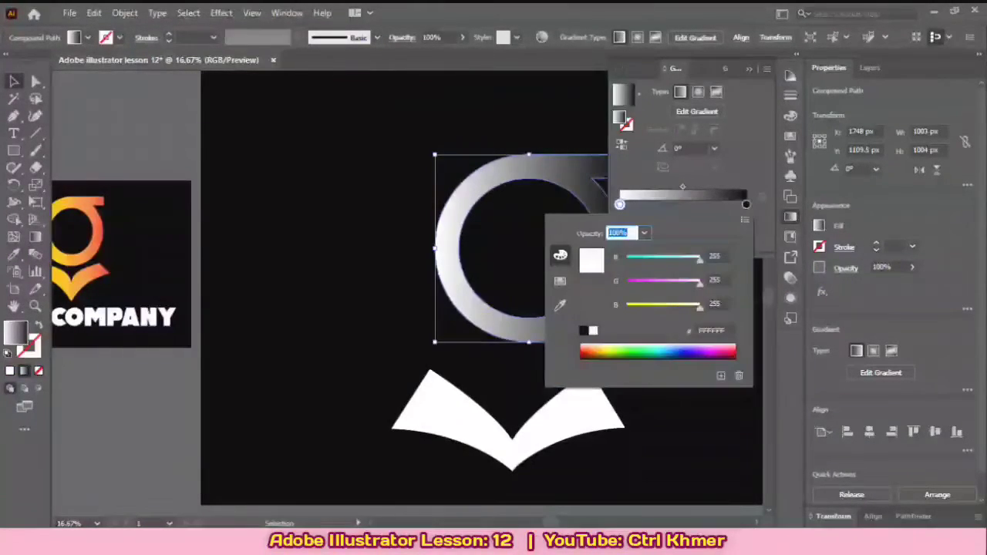
left_click_drag(593, 355, 598, 352)
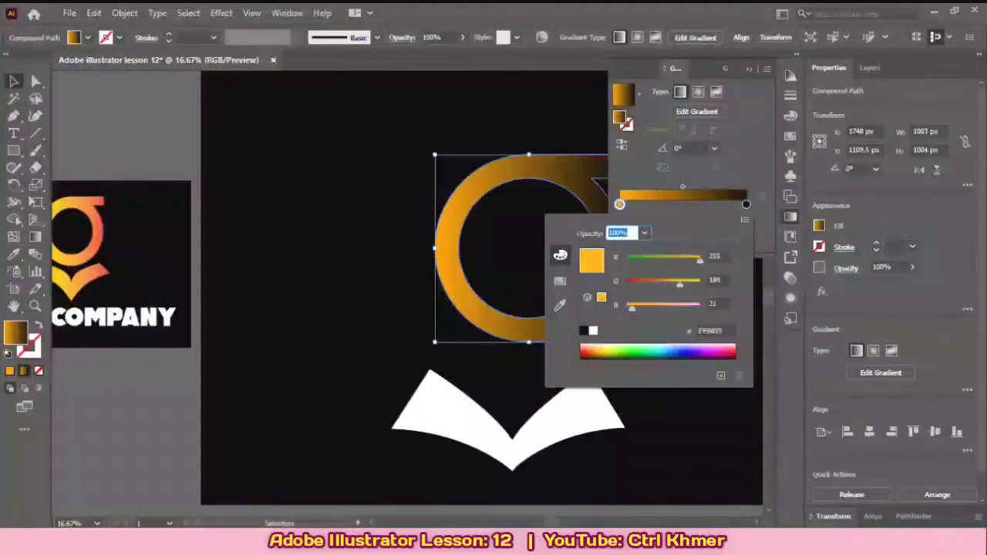
key("Escape")
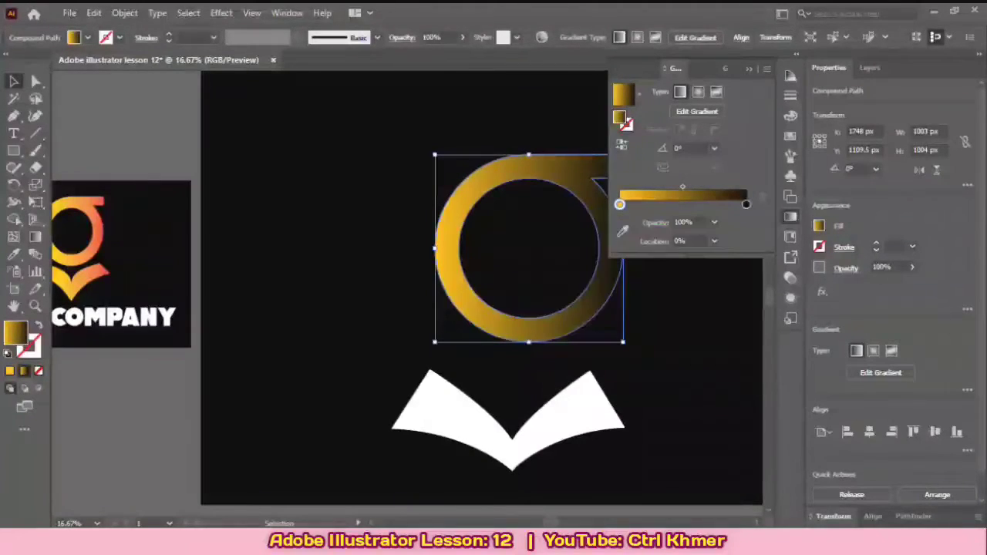
Change the black end stop of the ring's gradient to dark orange, D44700, keeping it at 100% location.
left_click(746, 205)
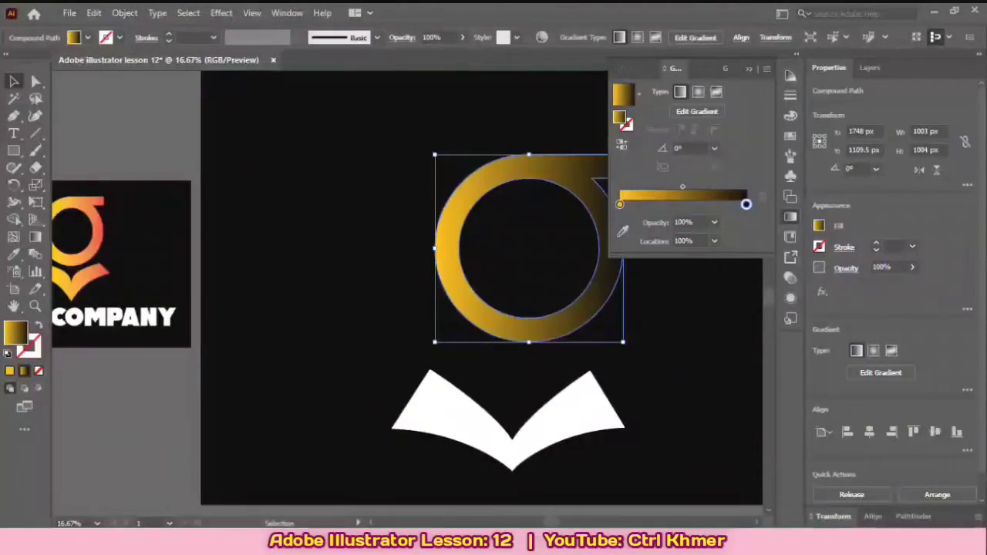
double_click(745, 205)
left_click(640, 94)
left_click(639, 94)
left_click(639, 94)
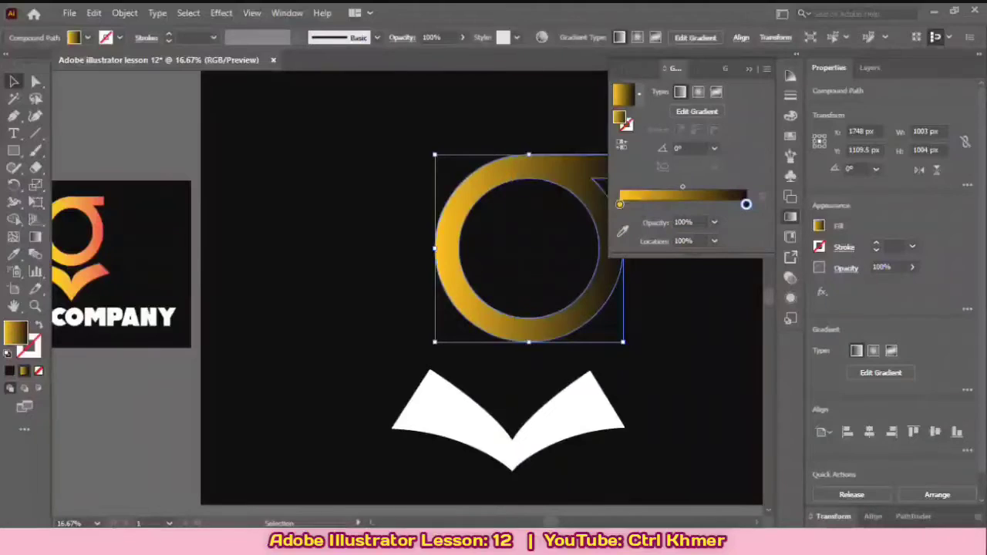
left_click_drag(745, 204, 741, 204)
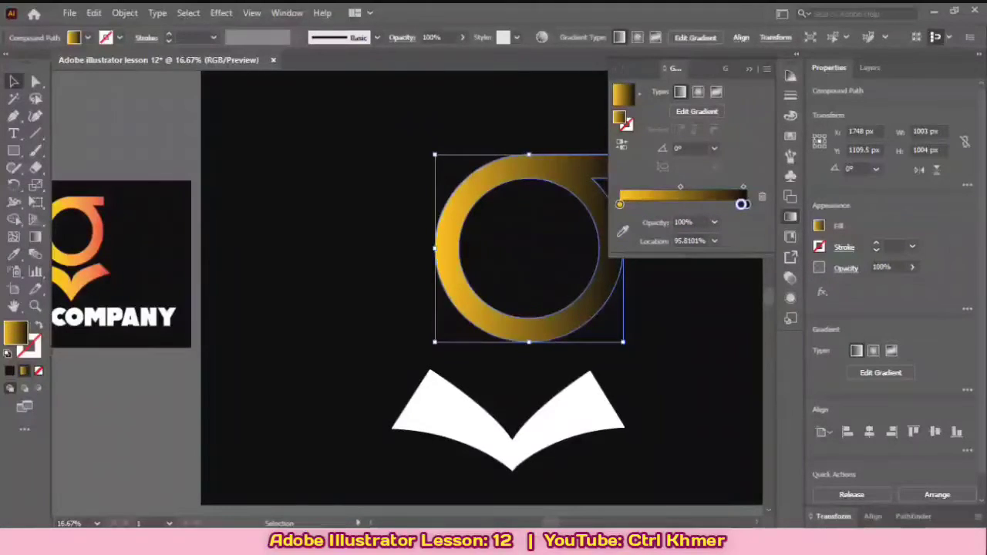
left_click_drag(741, 204, 746, 205)
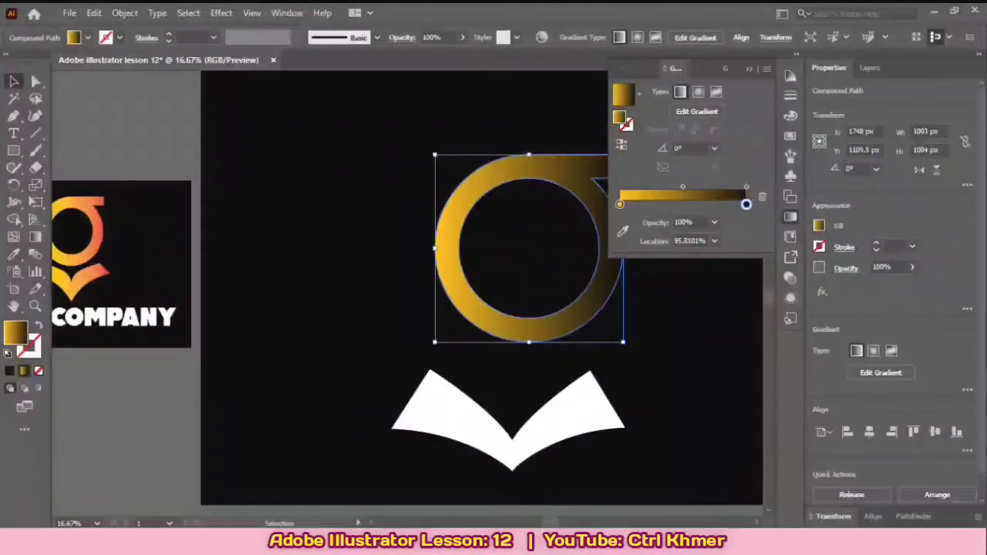
double_click(746, 205)
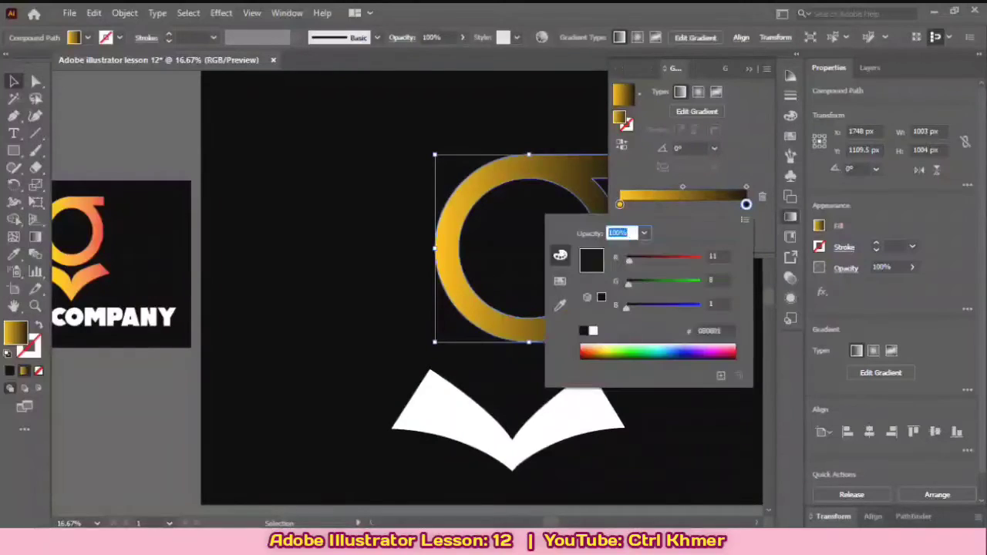
left_click_drag(592, 354, 589, 353)
key("Escape")
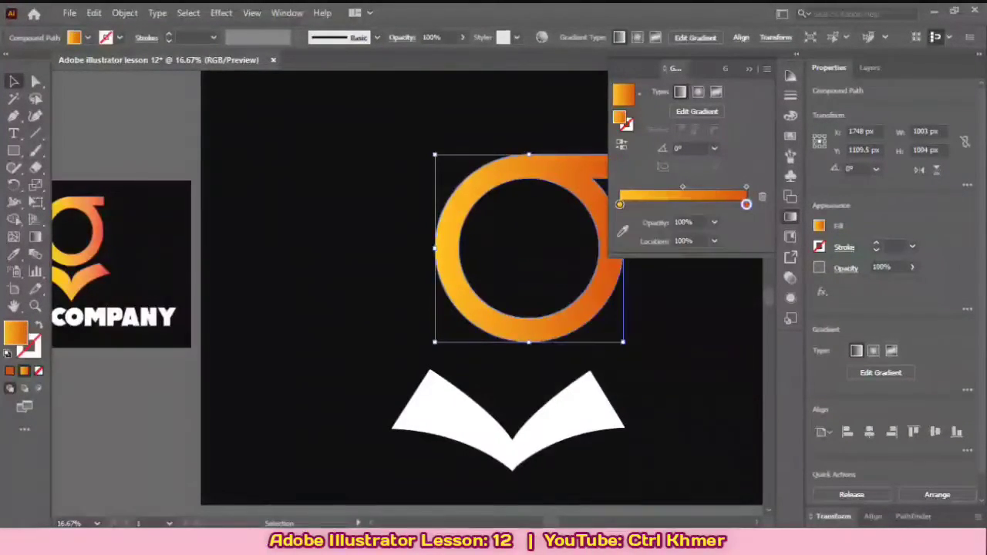
Close the gradient settings and move the white wings shape up against the ring's lower edge.
left_click(124, 417)
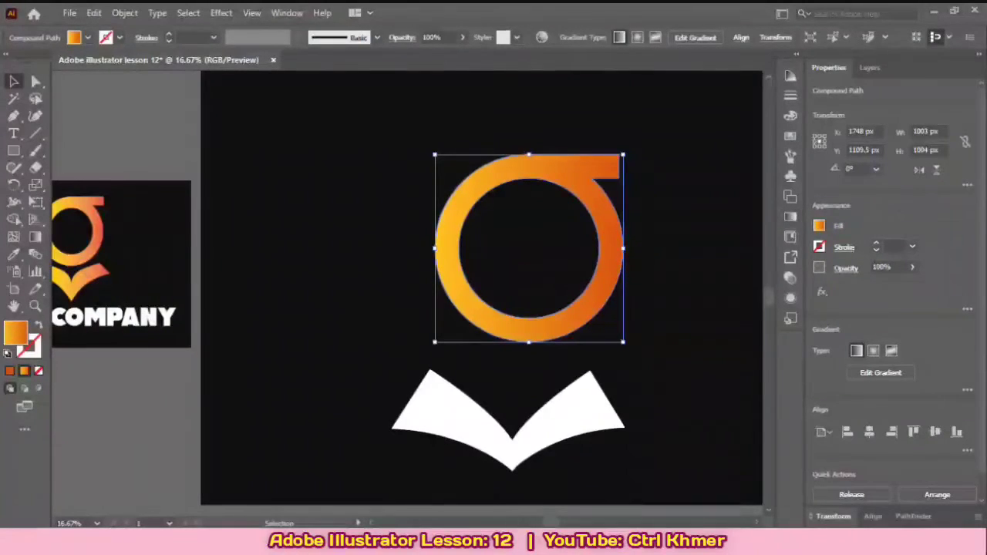
left_click_drag(569, 429, 586, 388)
scroll(568, 400, "down", 4)
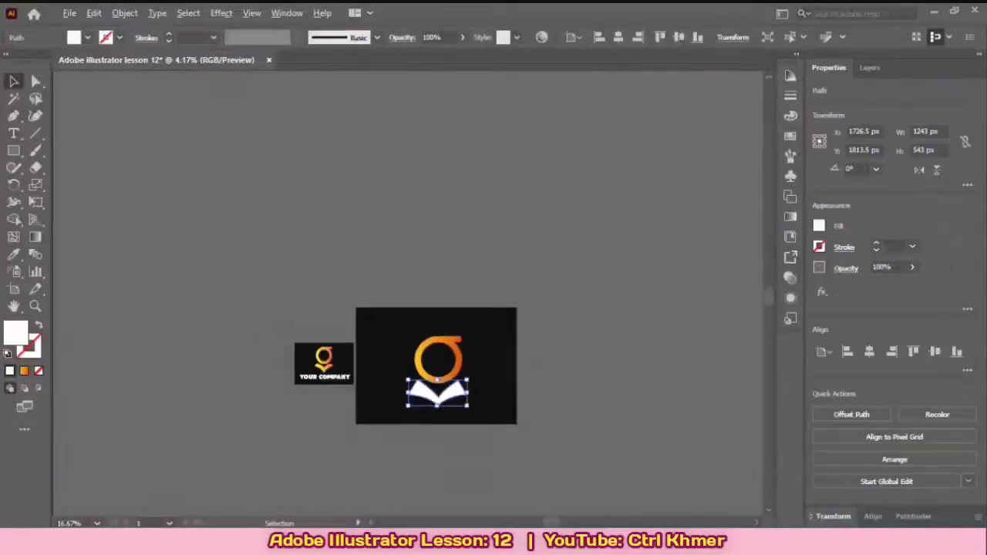
scroll(560, 398, "up", 2)
scroll(476, 311, "up", 2)
left_click_drag(336, 339, 498, 255)
scroll(506, 347, "down", 1)
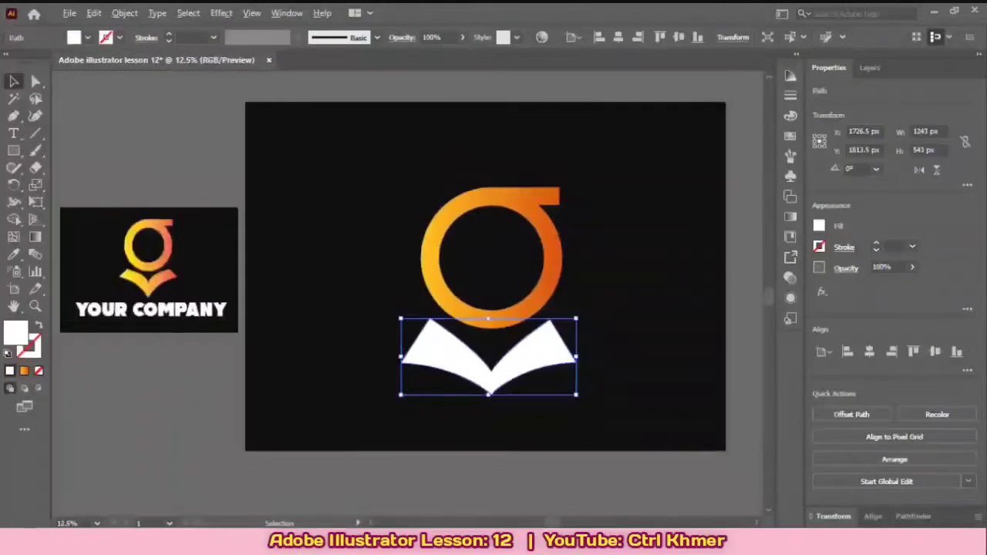
Resize the wings shape to about 1100 × 398 px and position it centred under the ring.
scroll(513, 332, "up", 1)
scroll(533, 347, "up", 1)
left_click_drag(407, 272, 407, 325)
left_click_drag(640, 399, 587, 400)
left_click_drag(513, 393, 575, 361)
scroll(574, 361, "down", 2)
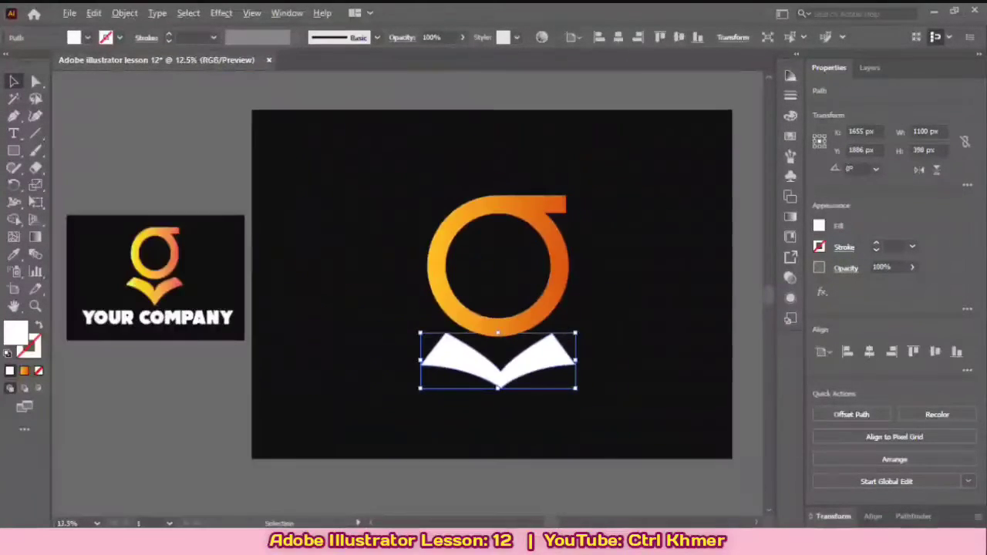
scroll(450, 324, "up", 1)
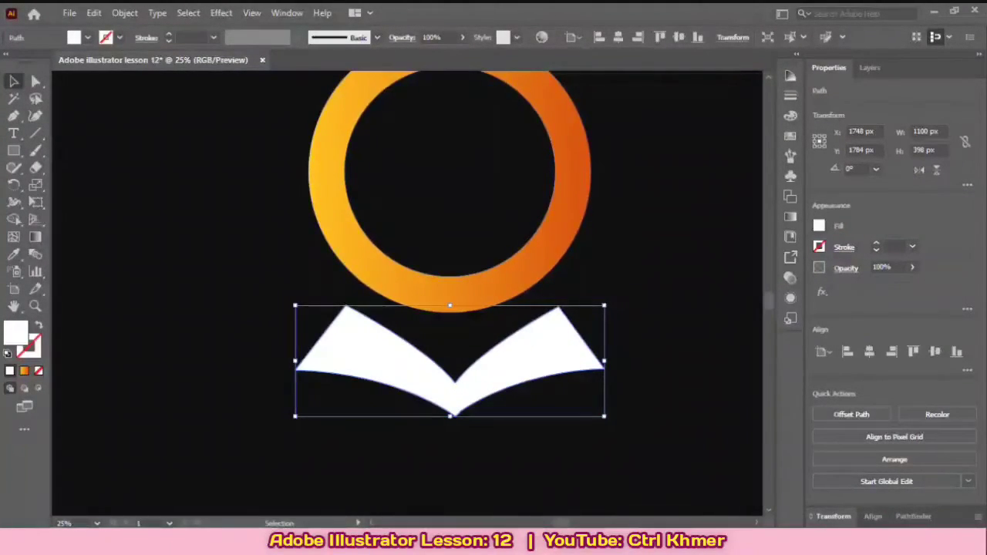
Fill the wings shape with the same yellow-to-orange linear gradient as the ring and clear the selection.
left_click(24, 371)
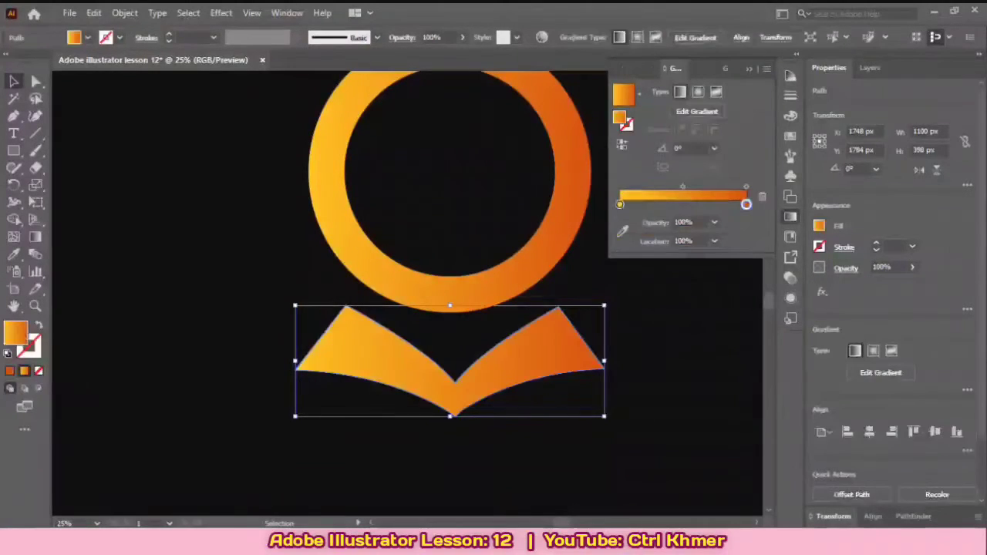
left_click(749, 69)
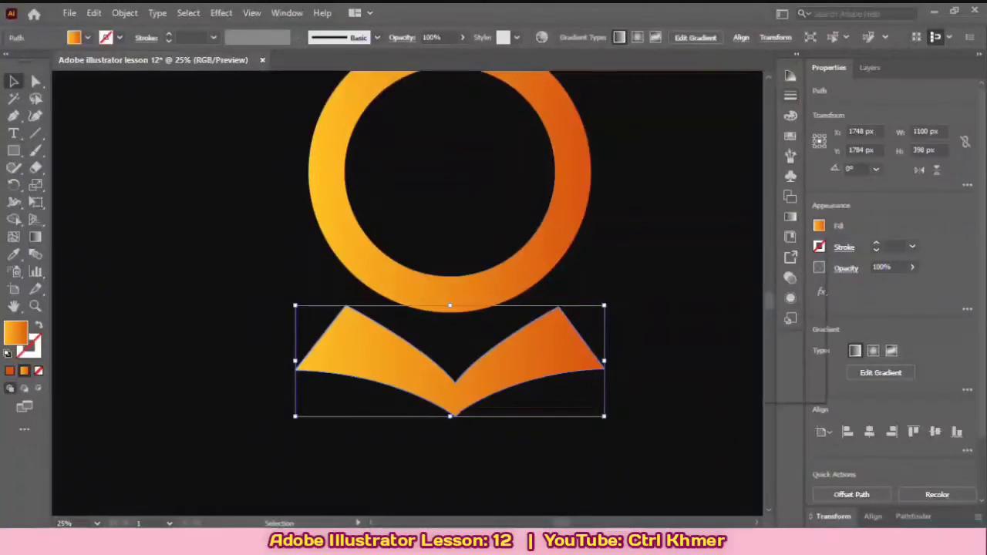
left_click(819, 226)
left_click(661, 185)
left_click(662, 185)
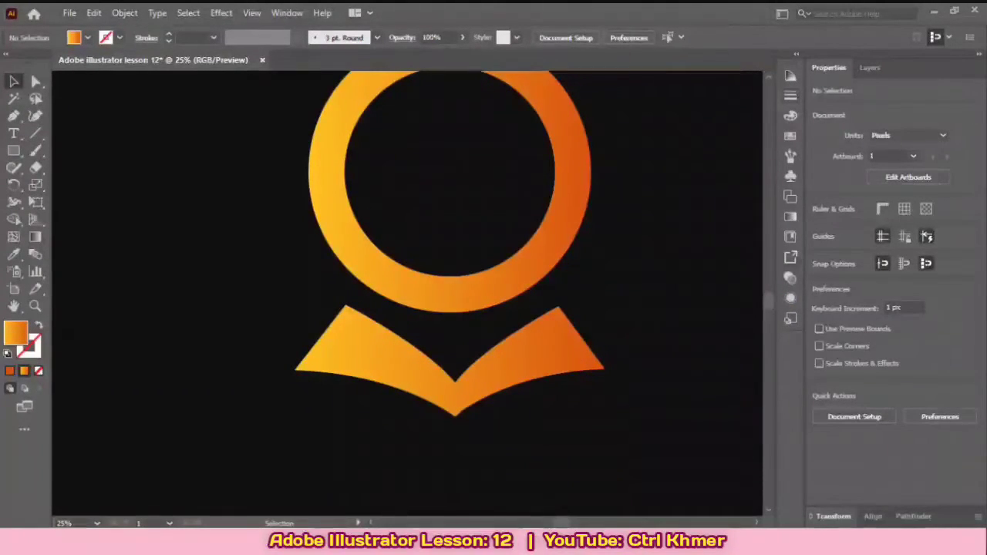
Try solid orange and the linear and radial gradient types as the fill with nothing selected.
left_click(9, 370)
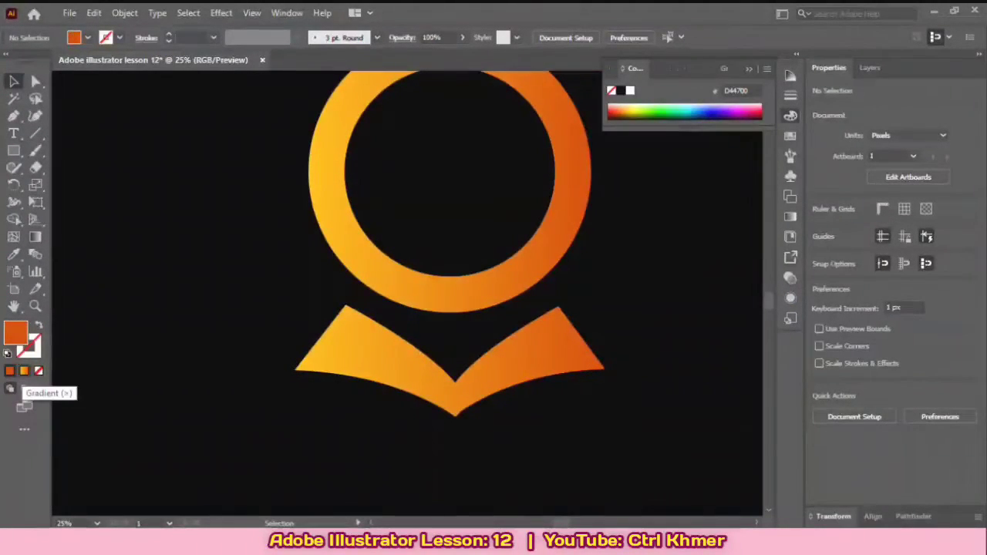
left_click(24, 370)
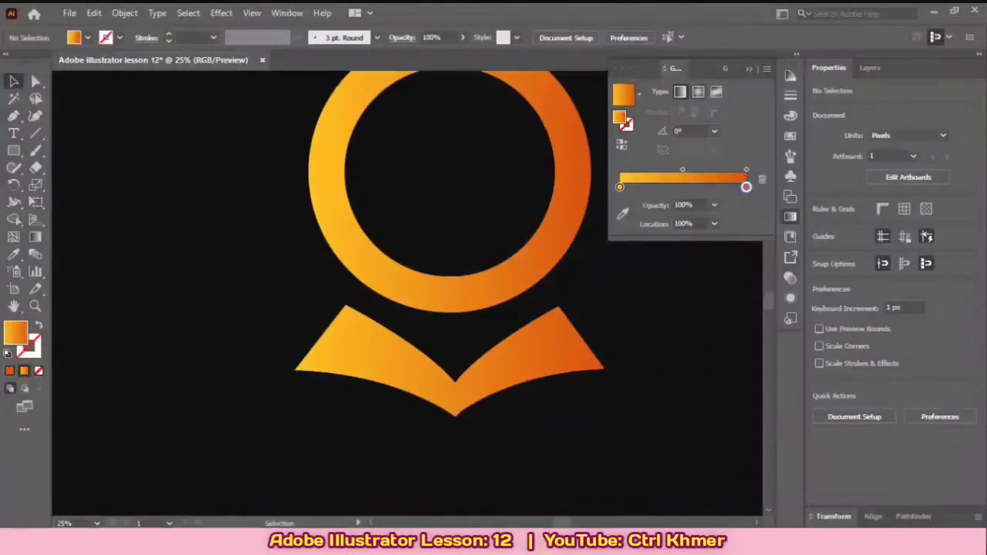
left_click(698, 91)
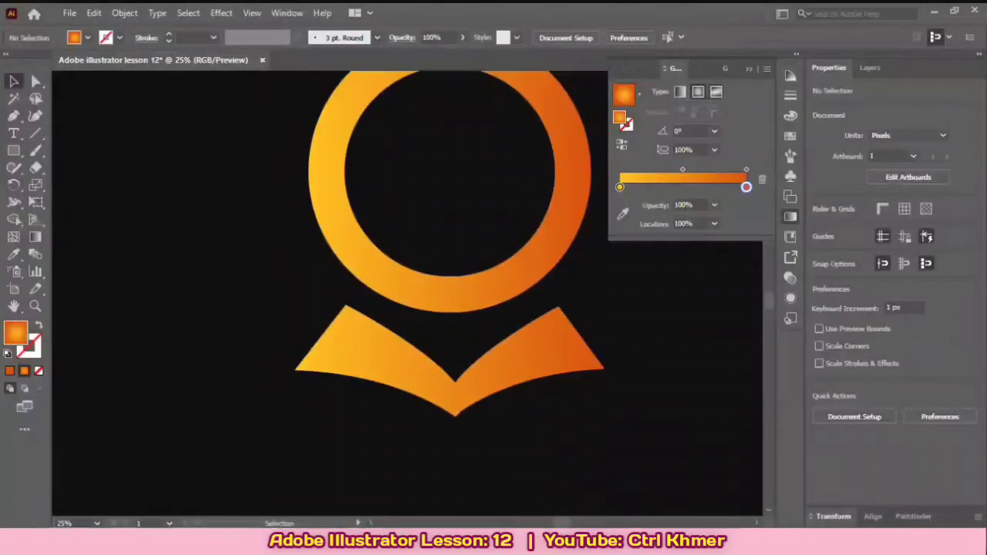
left_click(719, 92)
left_click(698, 92)
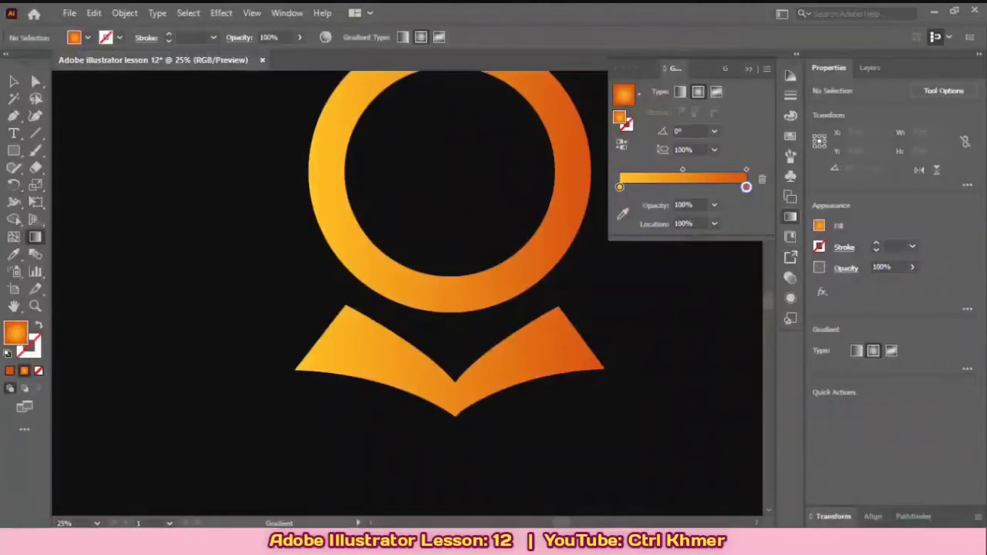
key("ctrl+F9")
key("v")
Move the wings up so they tuck closely under the ring, and nudge the ring slightly to the left.
key("ctrl+minus")
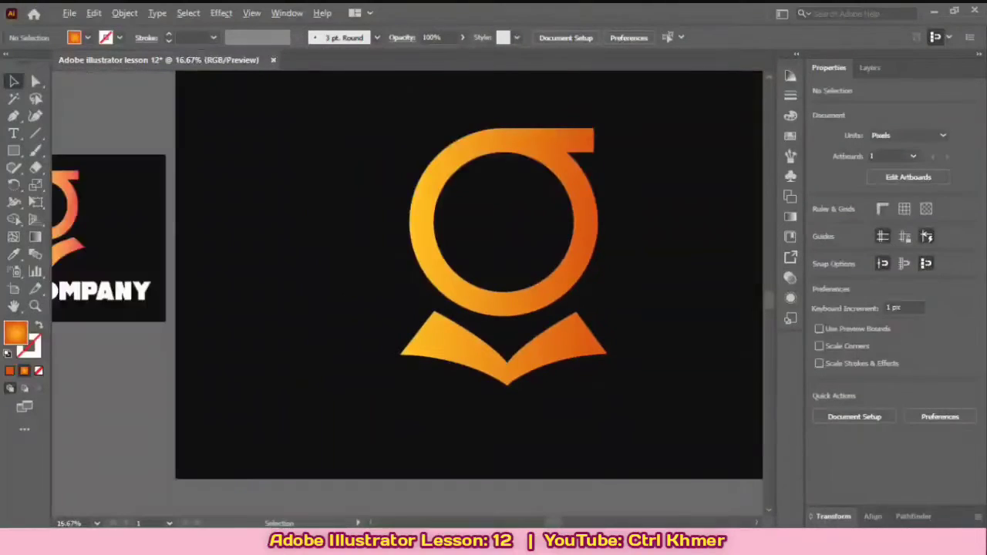
left_click_drag(562, 298, 602, 272)
mouse_move(602, 335)
left_mouse_down()
mouse_move(607, 315)
mouse_move(595, 319)
left_mouse_up()
mouse_move(630, 211)
left_mouse_down()
mouse_move(622, 200)
mouse_move(595, 232)
mouse_move(625, 219)
mouse_move(628, 199)
mouse_move(625, 210)
left_mouse_up()
key("ctrl+shift+a")
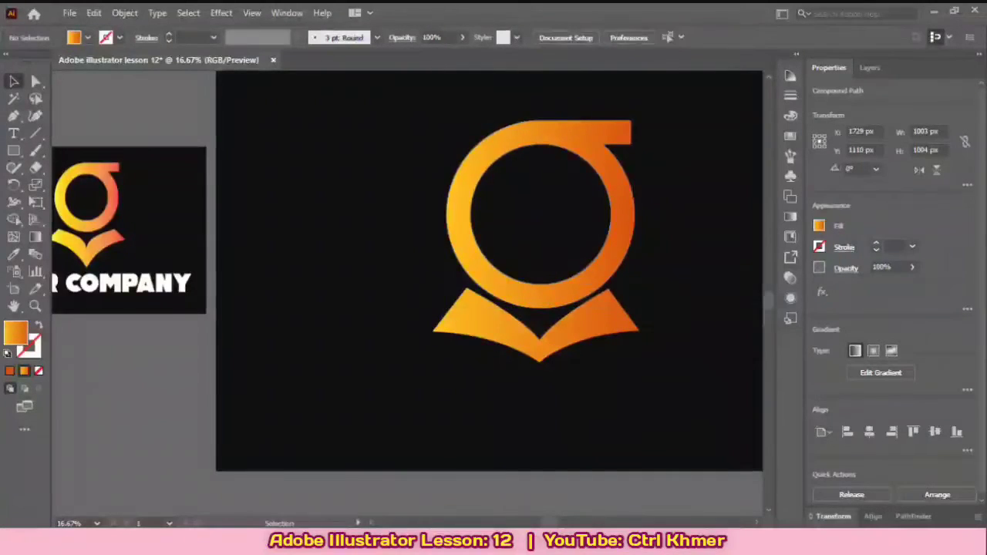
key("ctrl+minus")
scroll(572, 255, "up", 1)
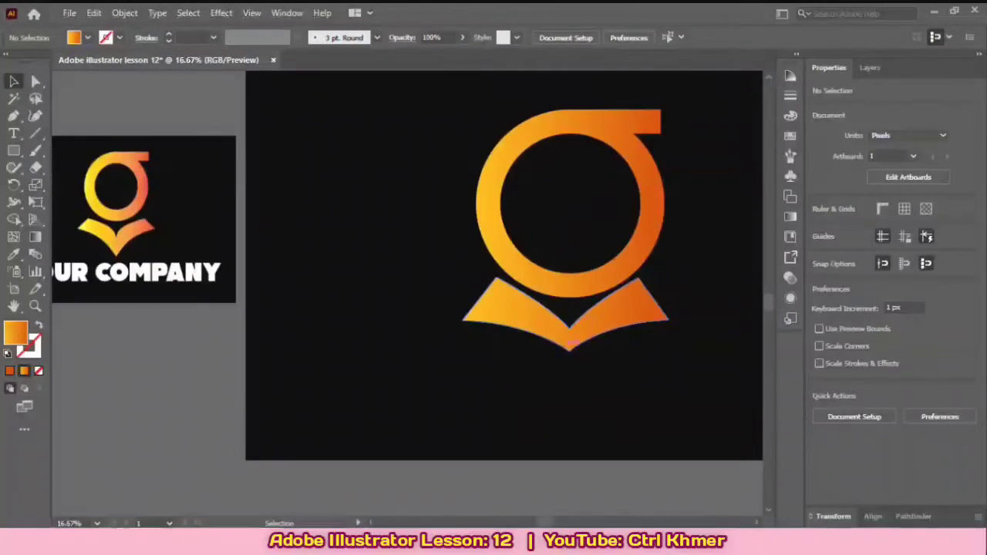
Try to correct the uneven bottom tip of the wings shape with the Pen tool.
scroll(570, 311, "up", 2)
left_click_drag(570, 310, 570, 249)
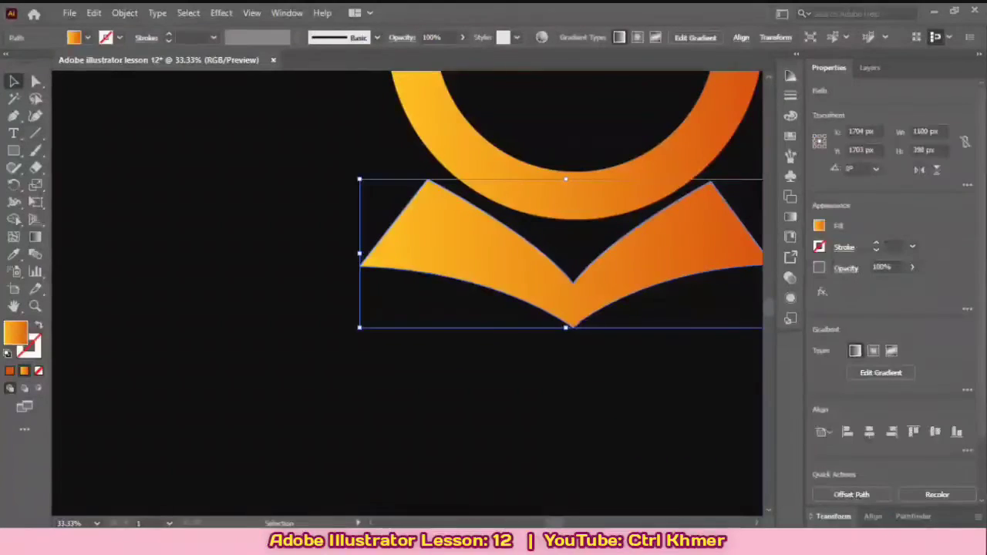
key("p")
left_click_drag(569, 324, 61, 145)
scroll(579, 321, "up", 3)
left_click(13, 81)
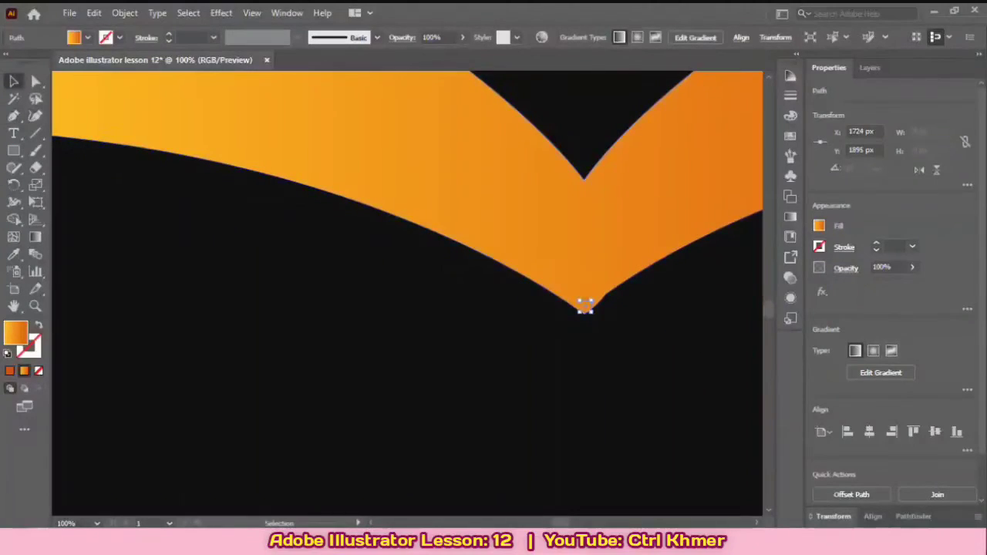
left_click(124, 115)
Directly select the anchors at the wings' bottom tip and pull the stray anchor outward along the right wing's lower edge.
left_click(35, 81)
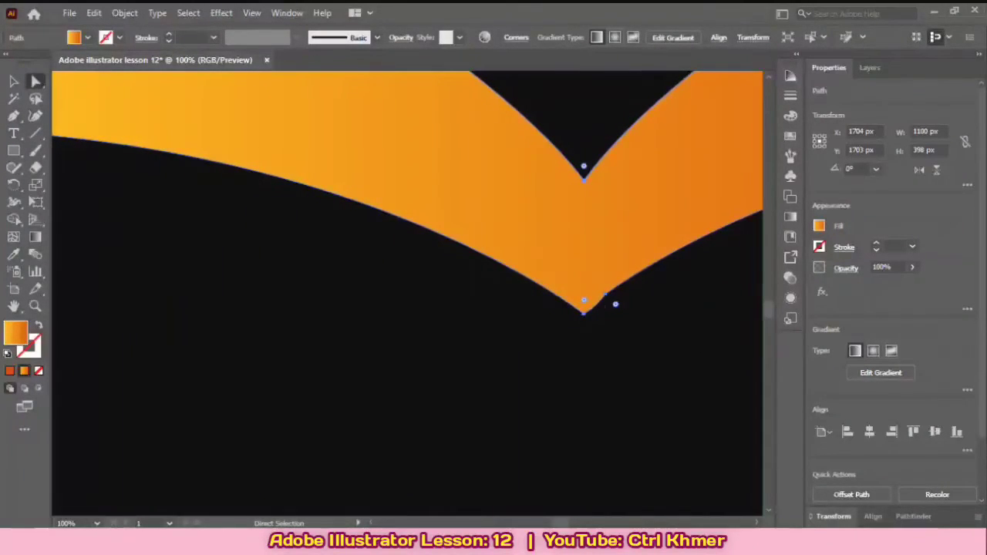
left_click(584, 313)
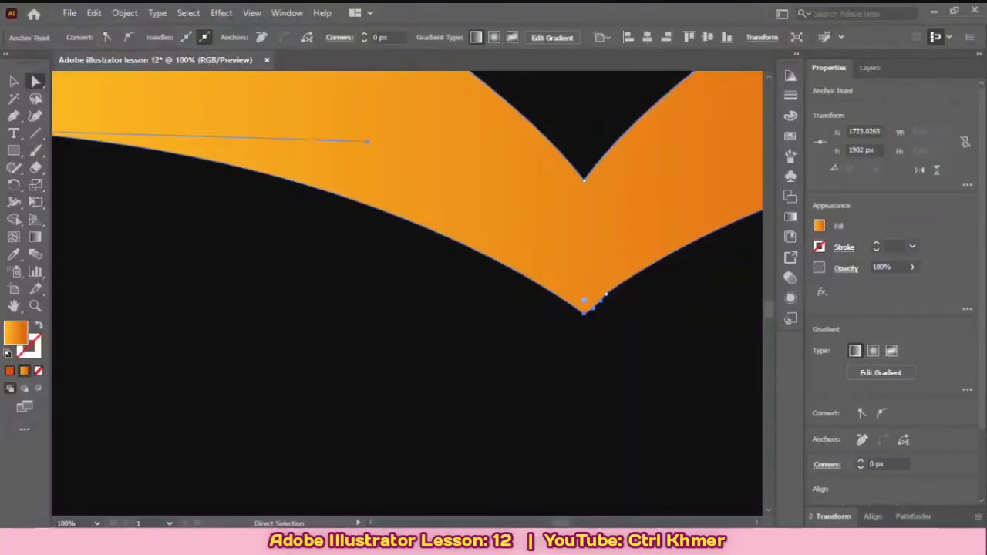
left_click(617, 337)
left_click(597, 300, "ctrl")
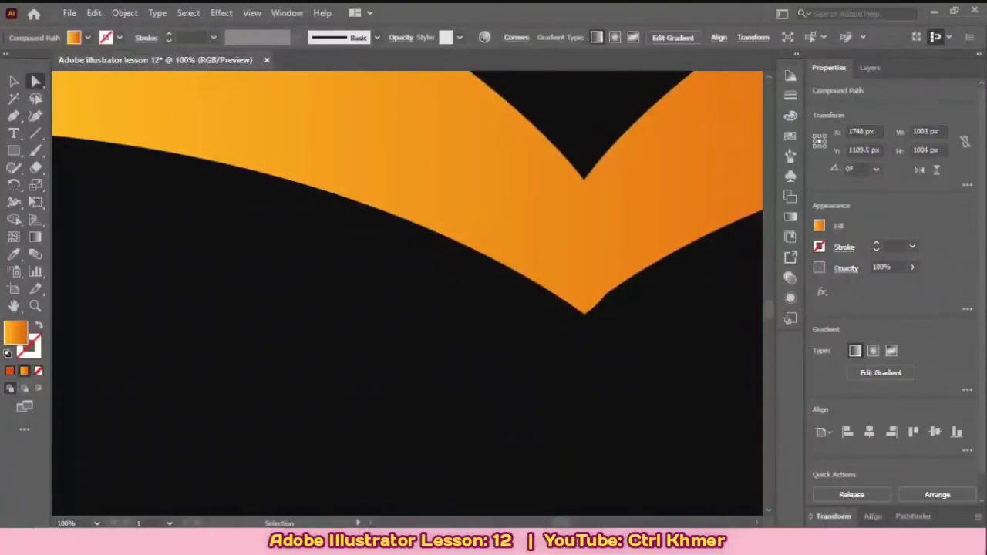
left_click(645, 378)
left_click_drag(597, 300, 634, 289)
left_click(663, 420)
Fine-tune the anchors and handles beside the wings' bottom tip into a smooth edge, undoing one adjustment, and clear the selection.
left_click(617, 292)
left_click(640, 327)
left_click(615, 282)
key("ctrl+z")
left_click(652, 332)
scroll(652, 332, "down", 2)
scroll(652, 332, "up", 2)
left_click(634, 286)
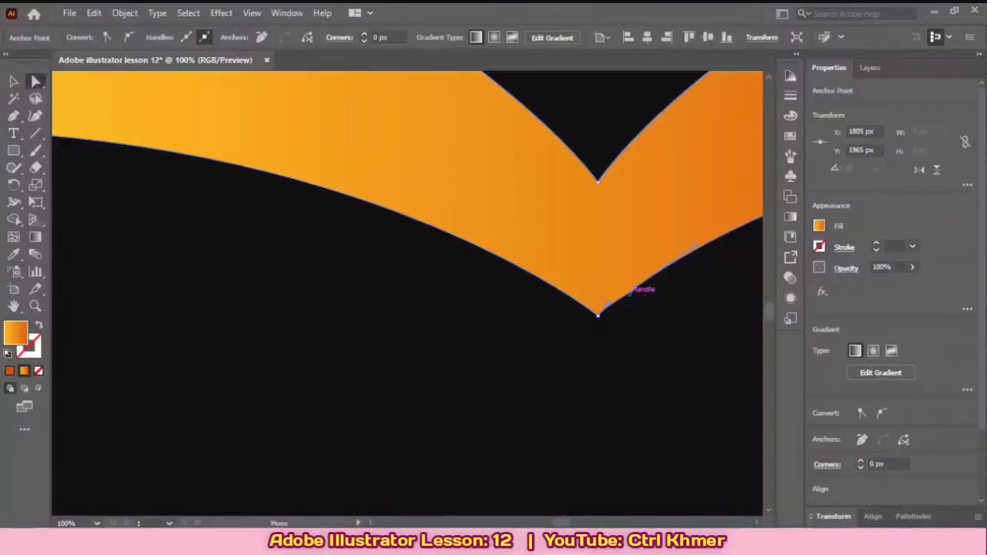
key("ctrl+shift+a")
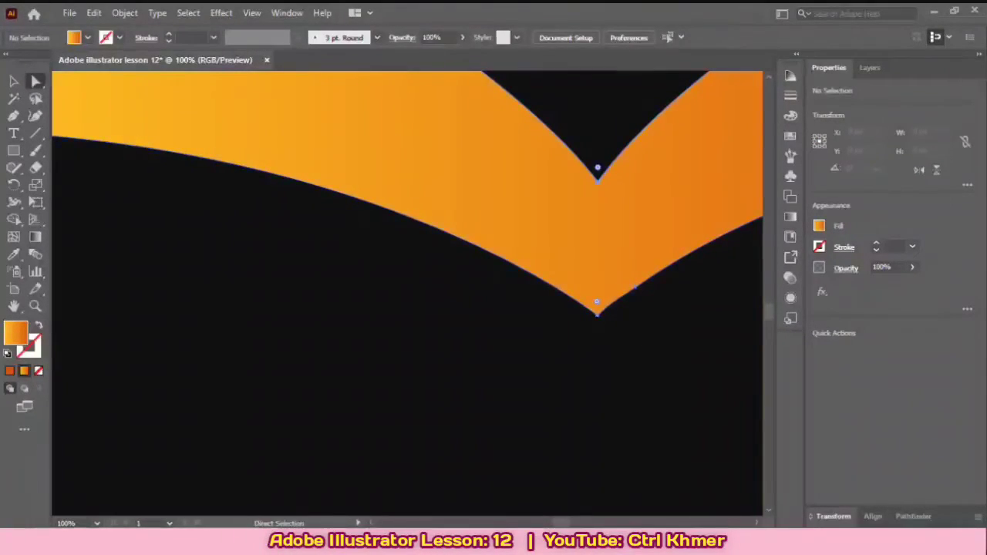
Move the ring down closer to the wings, to about X 1753 px and Y 1168 px.
key("ctrl+minus")
key("ctrl+minus")
key("ctrl+minus")
key("ctrl+minus")
key("ctrl+minus")
key("ctrl+minus")
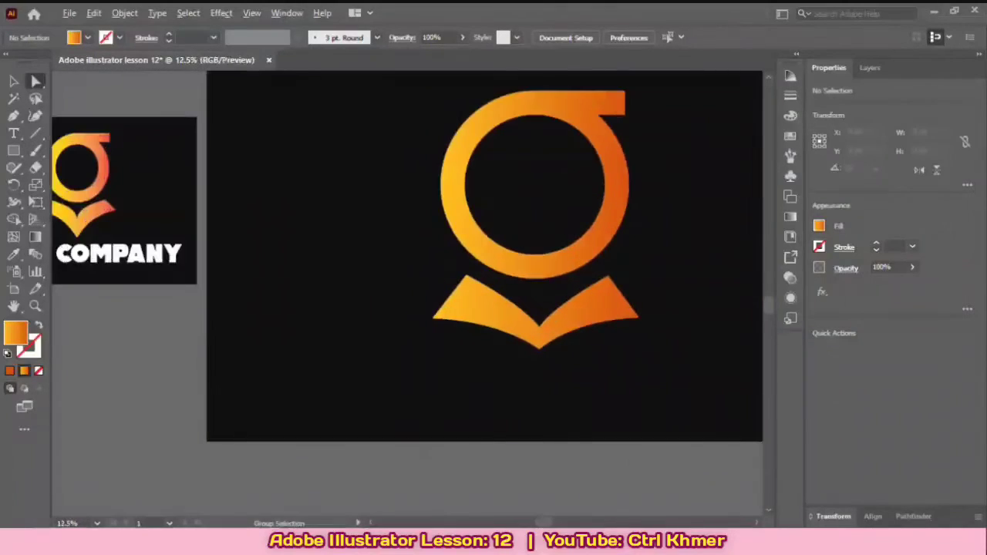
left_click_drag(618, 219, 626, 231)
Try moving the logo shapes up on the artboard and undo the move.
key("ctrl+minus")
key("ctrl+minus")
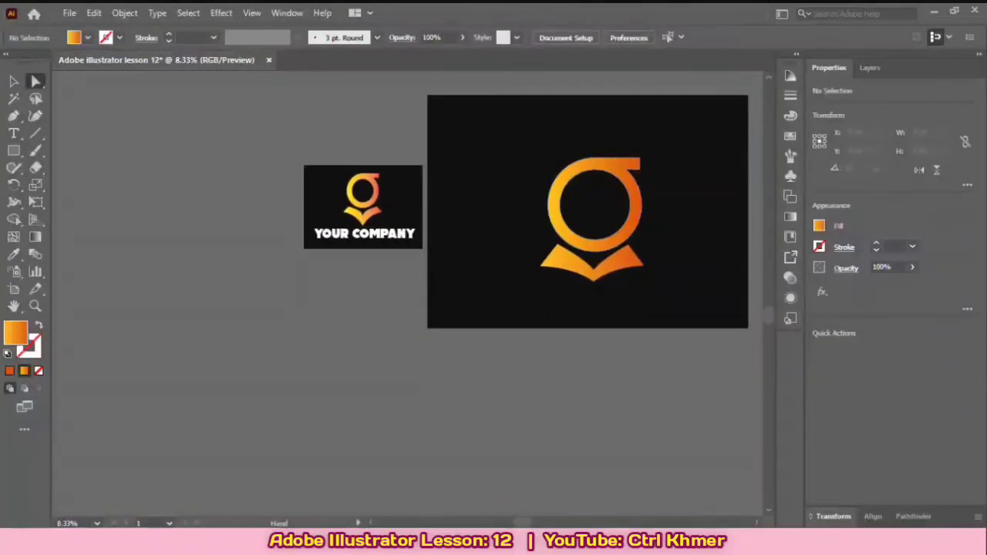
left_click_drag(523, 163, 694, 318)
left_click_drag(625, 239, 637, 211)
key("ctrl+z")
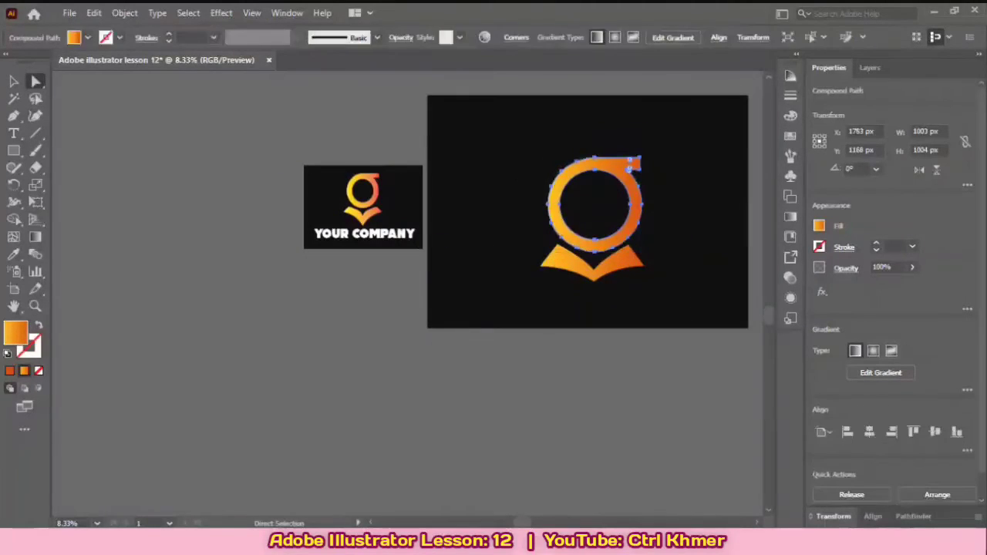
Move the ring and wings together up toward the artboard's upper edge and clear the selection.
left_click(498, 266)
left_click(13, 81)
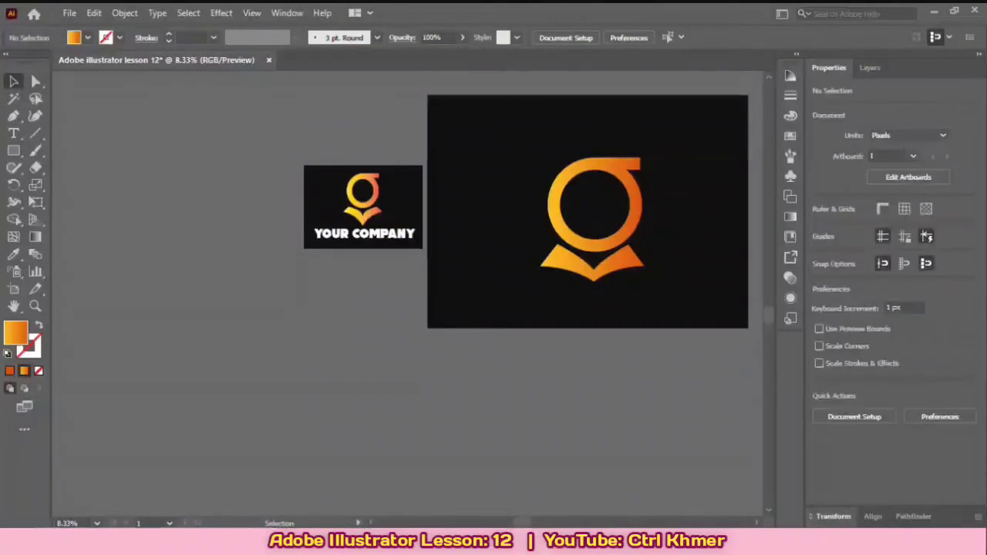
left_click(637, 261)
left_click_drag(637, 261, 635, 233)
key("ctrl+shift+a")
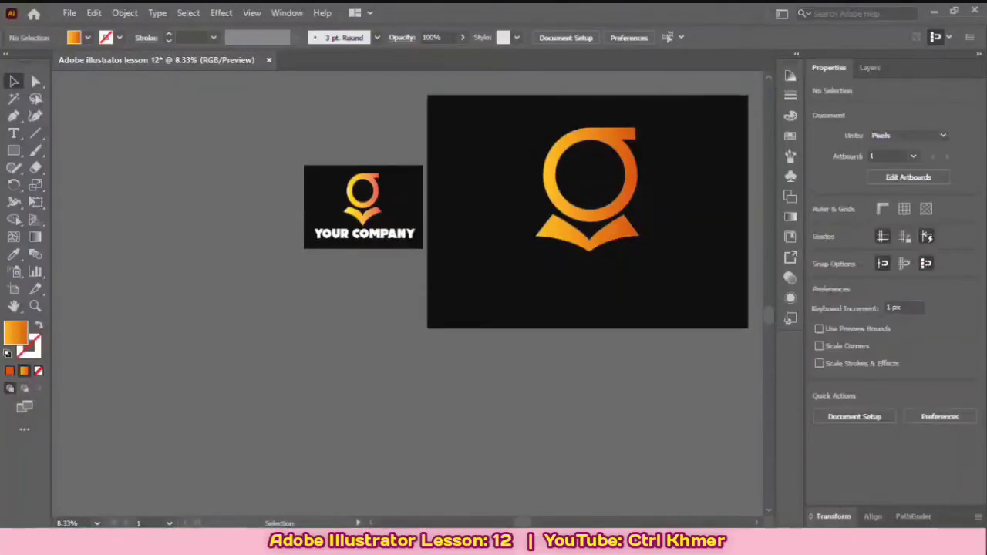
Place a point text object beneath the wings and set its font size to 48 pt.
key("ctrl+equal")
key("t")
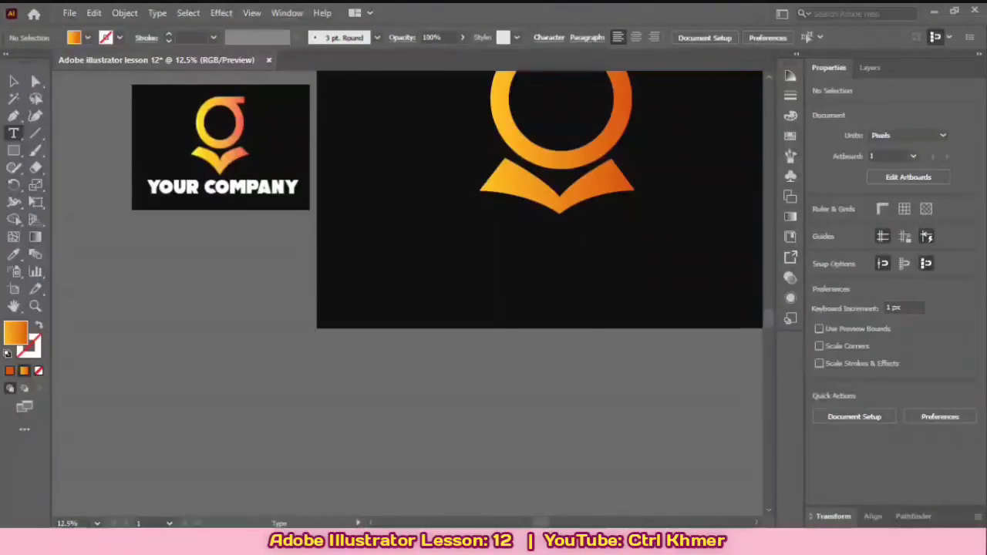
left_click(510, 262)
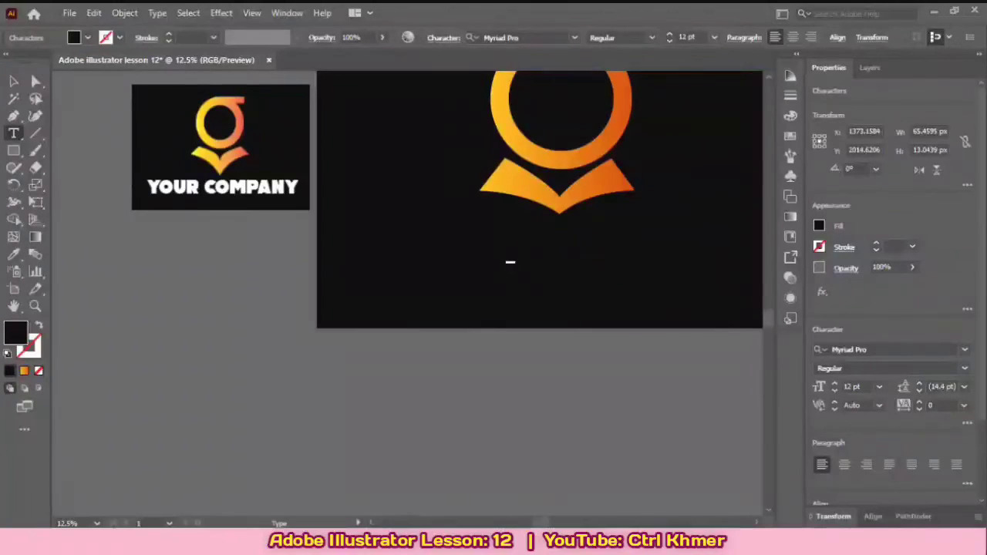
left_click(715, 37)
left_click(737, 262)
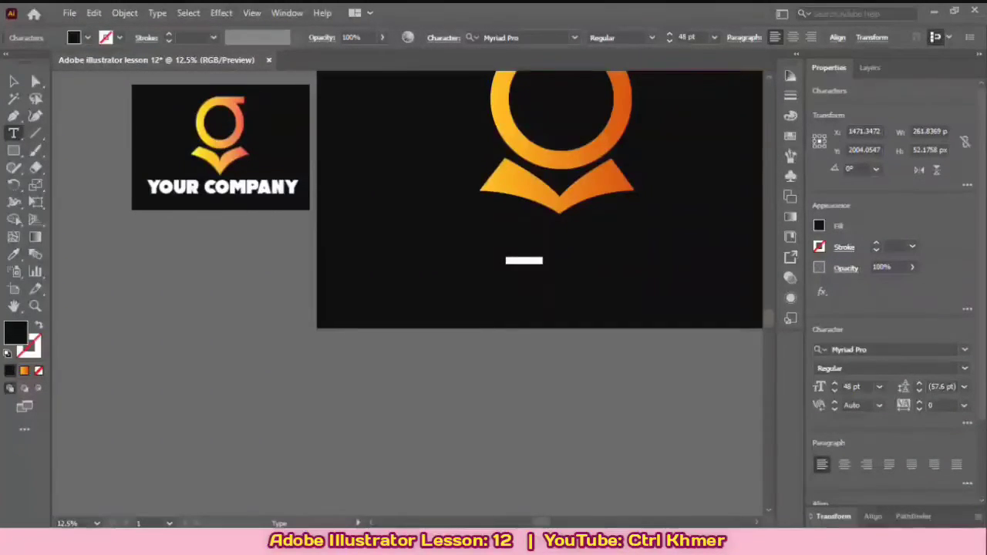
Increase the placeholder text's font size to 73 pt and finish editing the text.
key("Up")
key("Up")
key("Up")
key("Up")
key("Up")
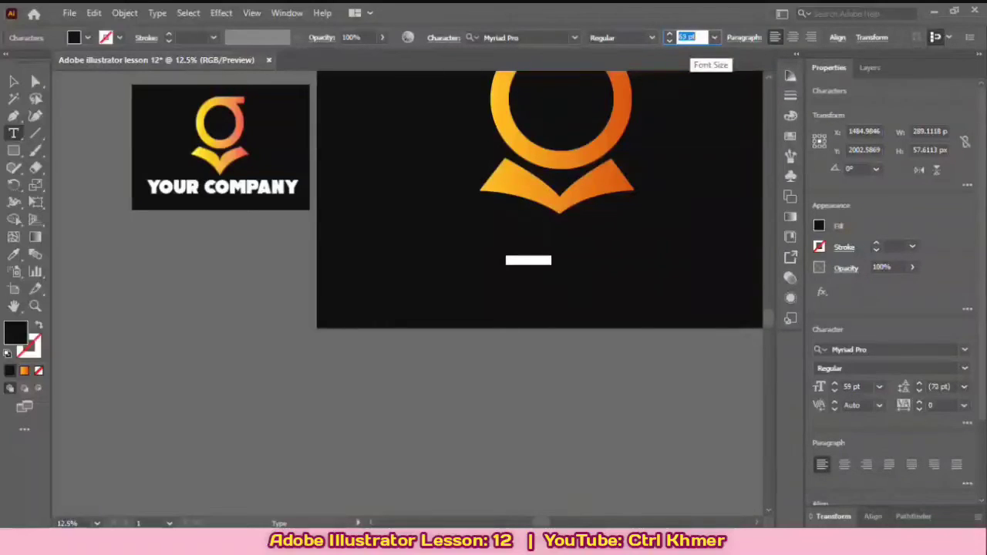
key("Up")
key("Up")
key("Up")
key("Up")
key("Up")
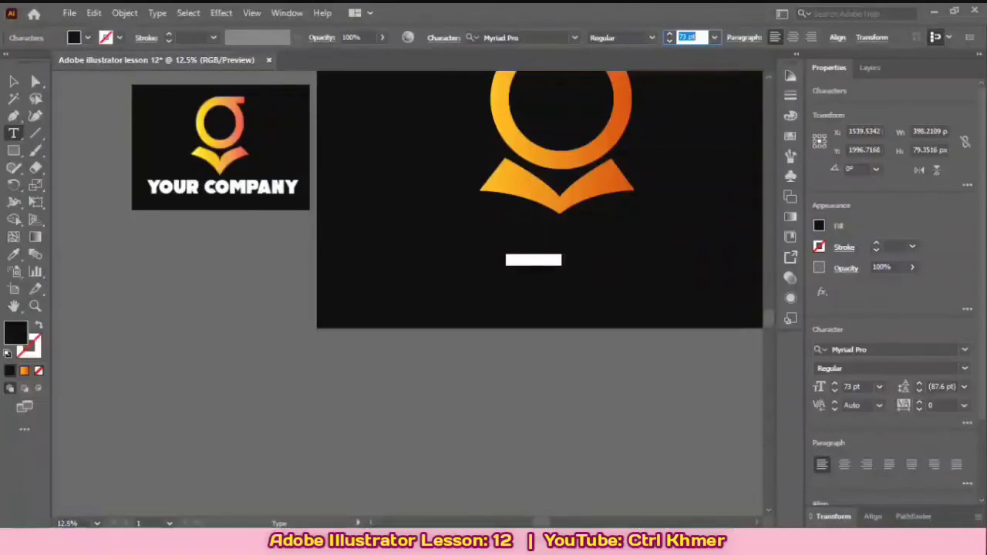
key("Escape")
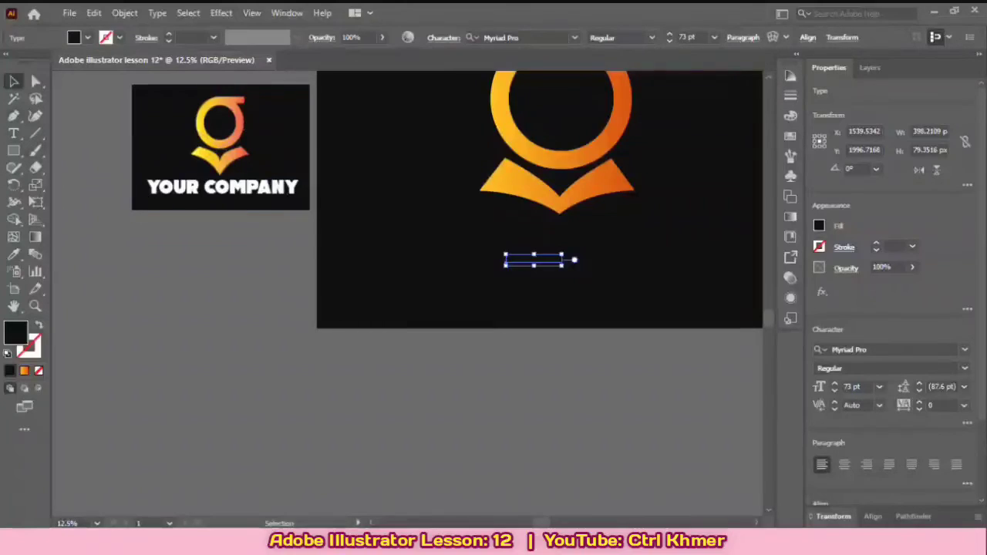
Change the placeholder text's fill colour to white.
left_click(87, 37)
left_click(110, 70)
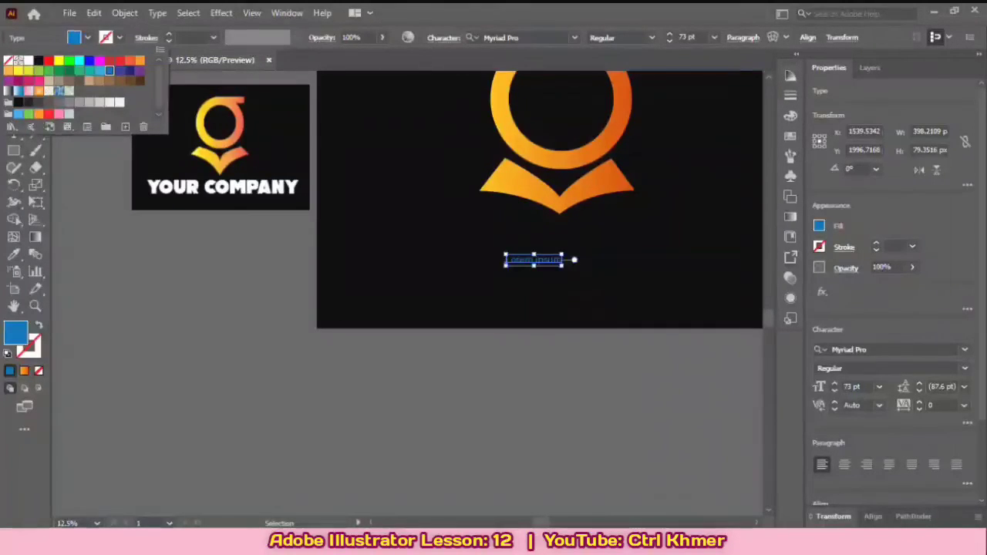
left_click(28, 61)
key("Escape")
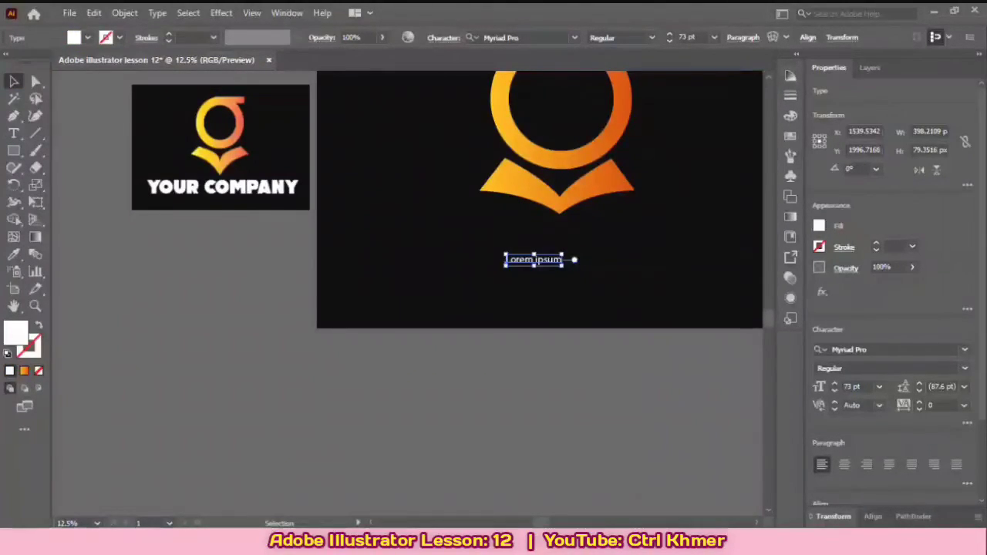
left_click(819, 226)
key("Escape")
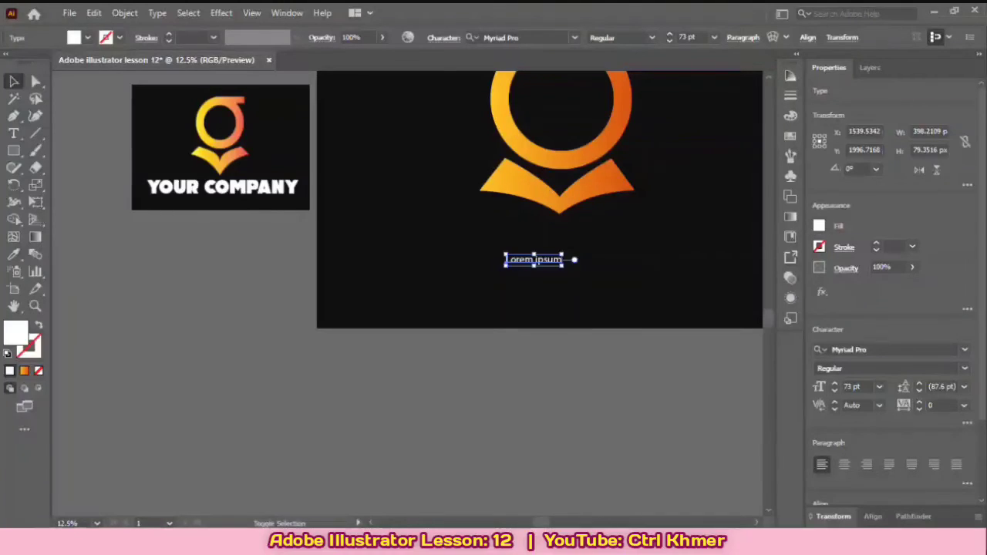
Scale the placeholder text up to about 263.9 pt, position it beneath the wings and replace it with "CTRL KHMER".
left_click_drag(562, 266, 717, 316)
left_click_drag(678, 261, 651, 257)
key("t")
triple_click(641, 260)
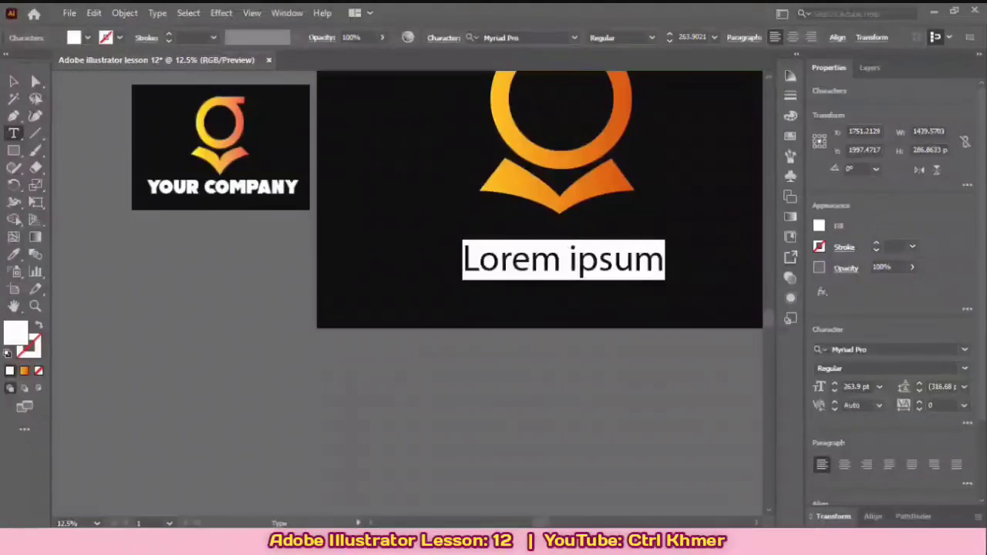
key("BackSpace")
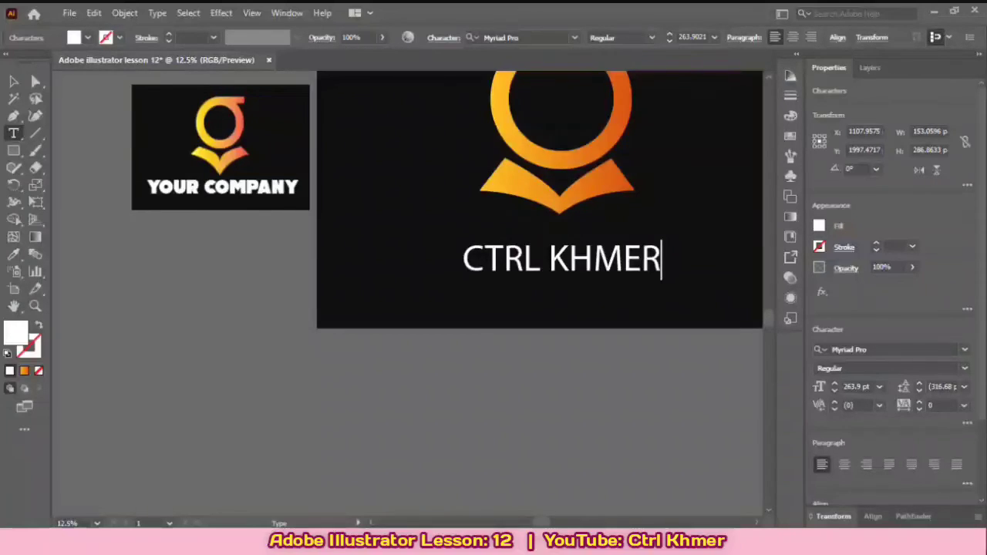
key("Escape")
Set the font of the CTRL KHMER text to Britannic Bold.
key("space")
left_click_drag(528, 246, 405, 398)
key("ctrl+equal")
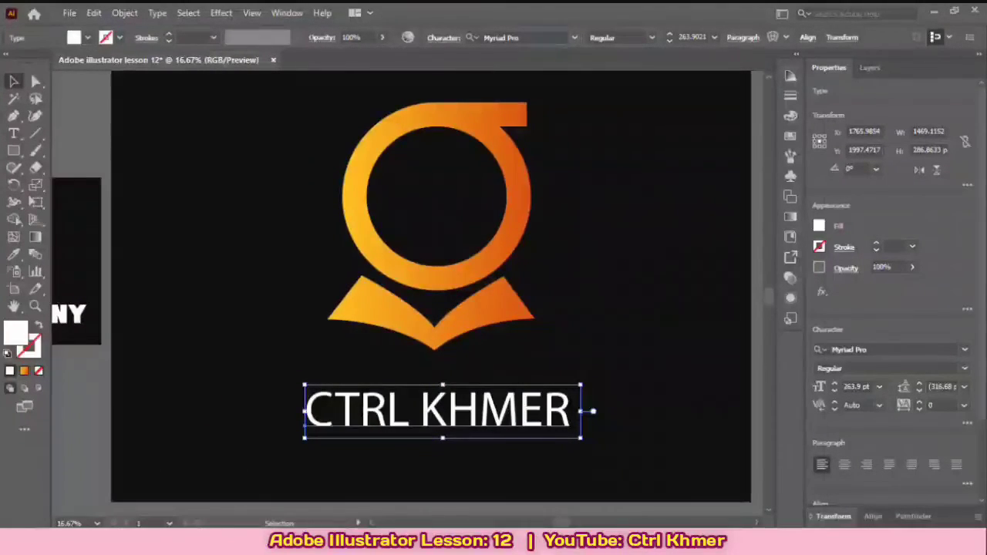
left_click(574, 37)
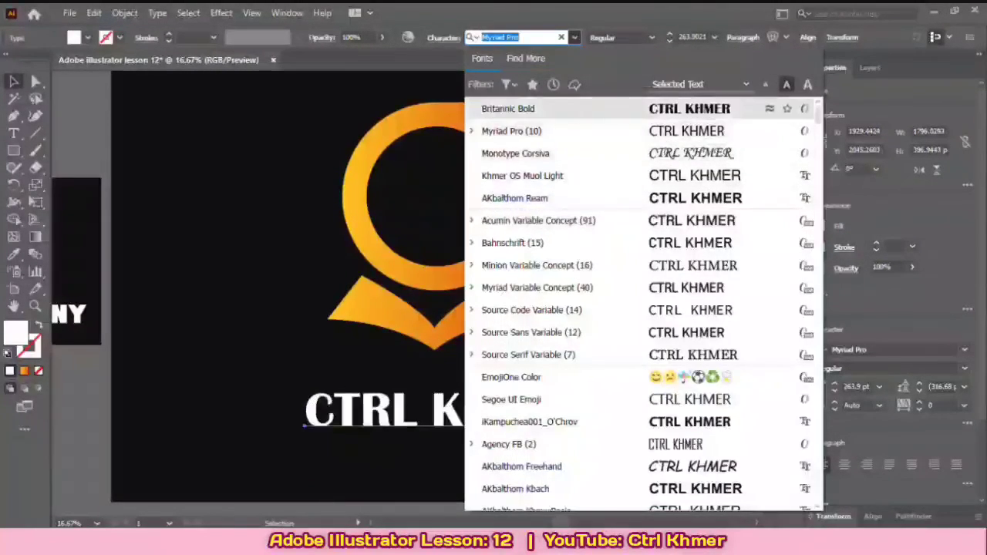
left_click(575, 37)
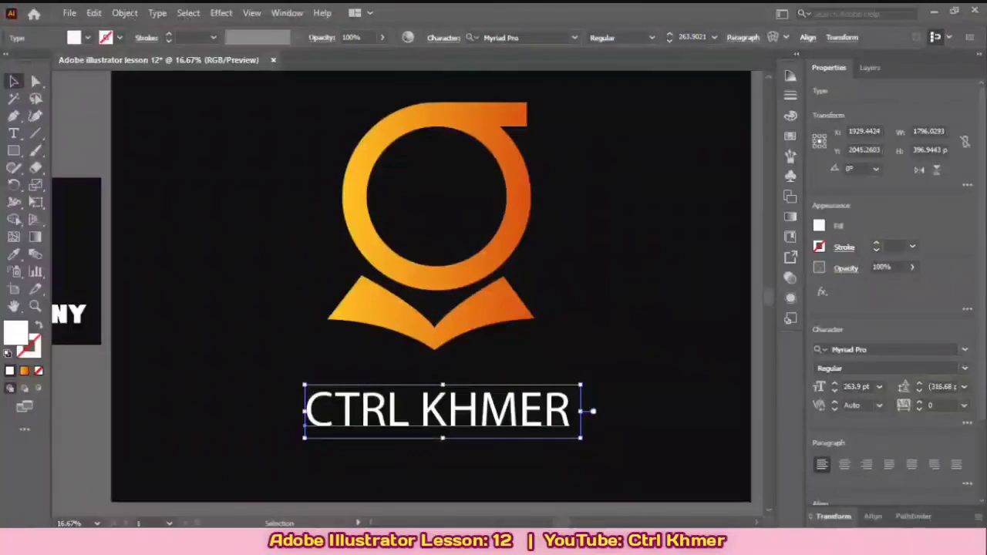
left_click(964, 349)
scroll(802, 488, "down", 1)
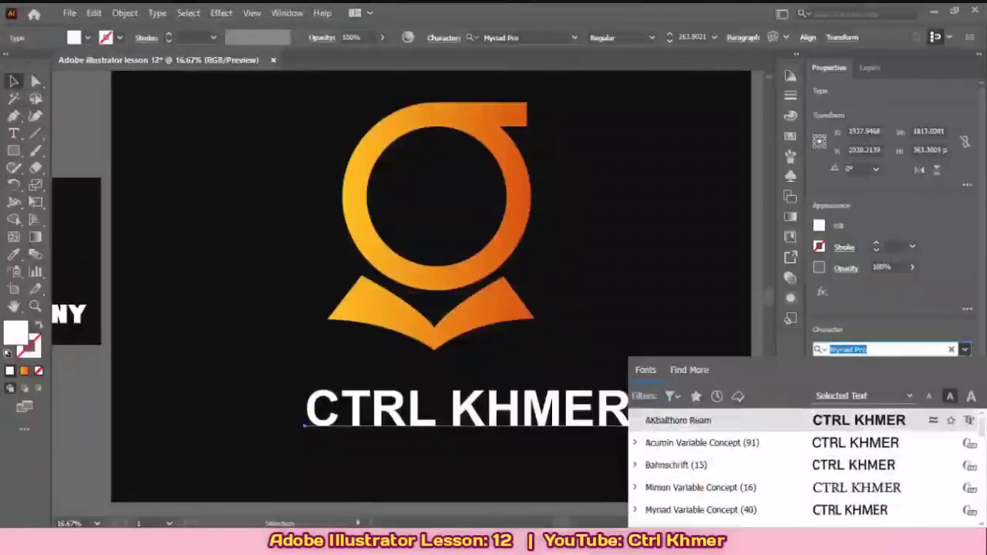
scroll(841, 421, "up", 2)
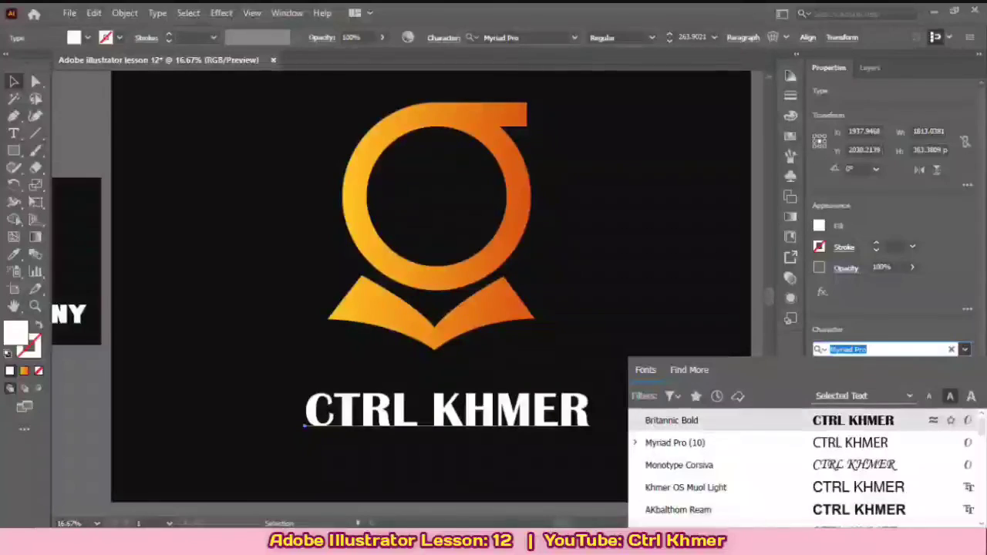
left_click(841, 420)
Move the CTRL KHMER text slightly up and left to centre it beneath the wings, and clear the selection.
scroll(495, 451, "down", 2)
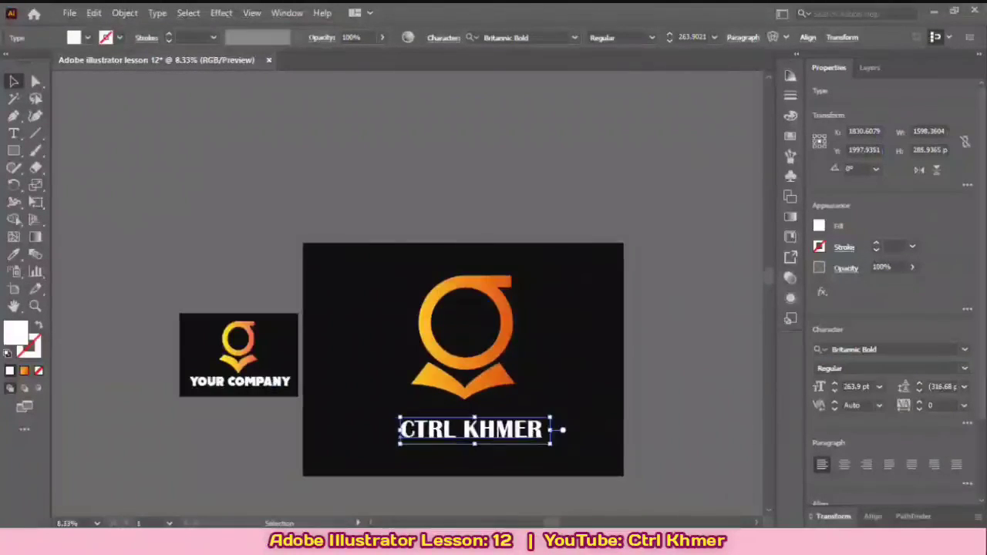
left_click(495, 457)
left_click_drag(540, 436, 535, 425)
left_click(527, 339)
Delete the reference logo image beside the artboard.
scroll(524, 333, "up", 2)
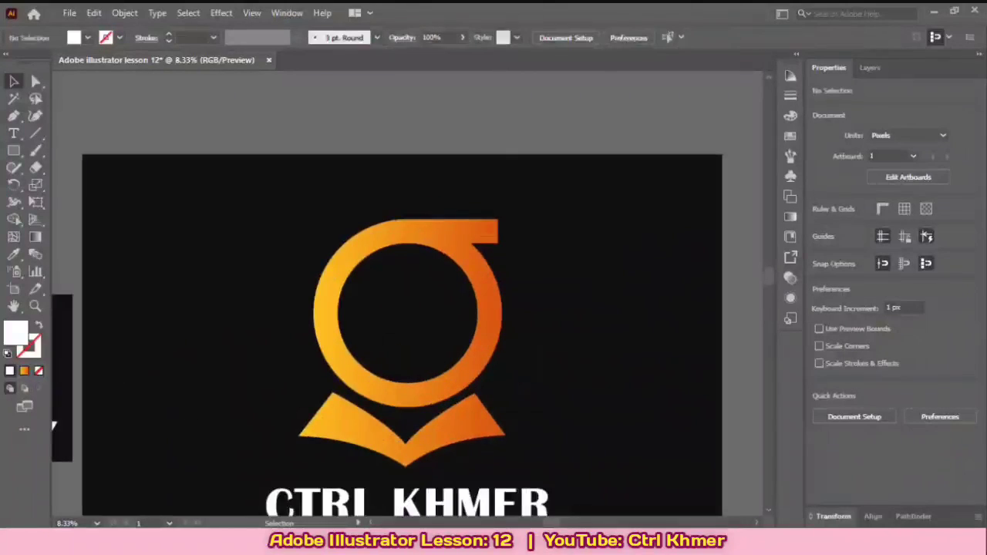
scroll(584, 150, "down", 2)
left_click(295, 270)
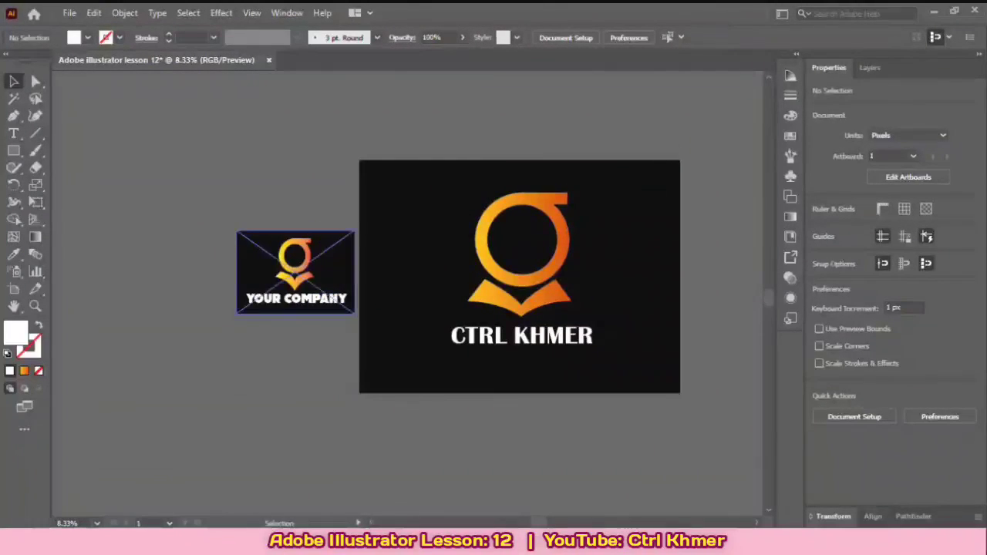
key("Delete")
scroll(624, 265, "up", 2)
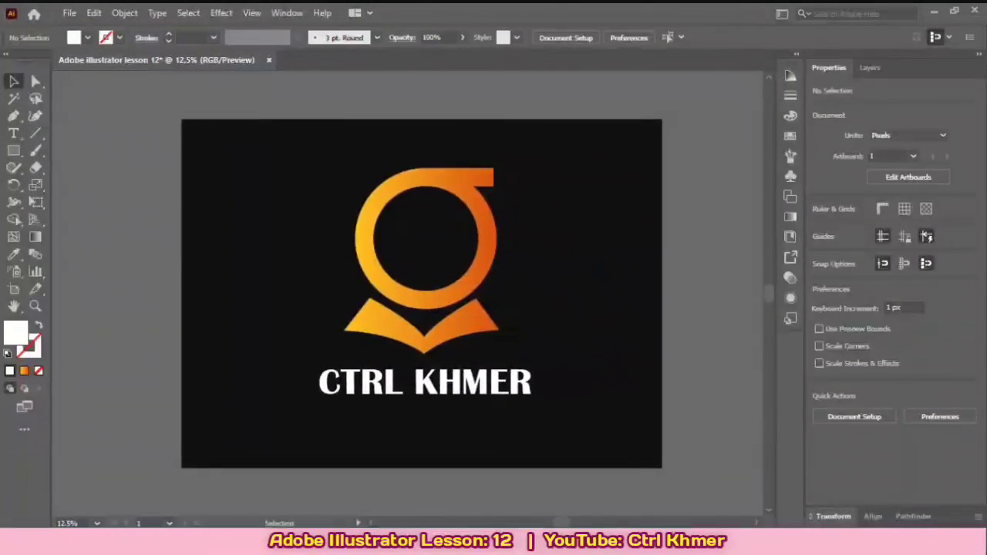
scroll(508, 297, "down", 1)
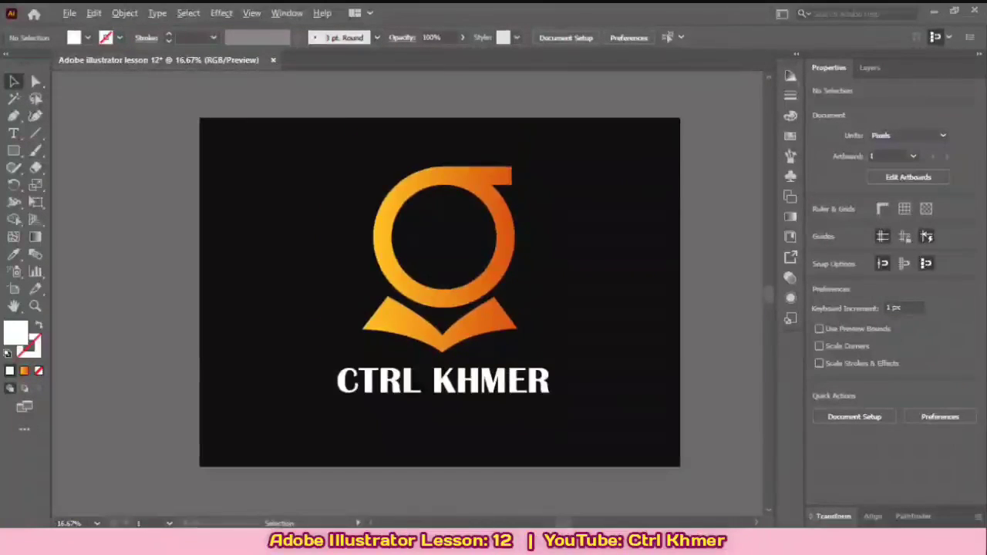